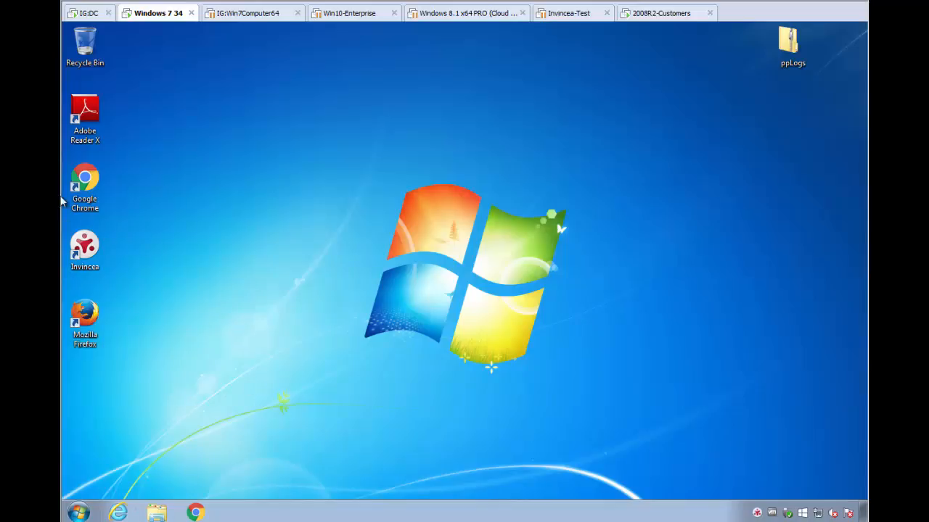
# Open Internet Explorer's Internet Options to examine the home page and advanced settings, then close the browser.
pyautogui.click(118, 513)
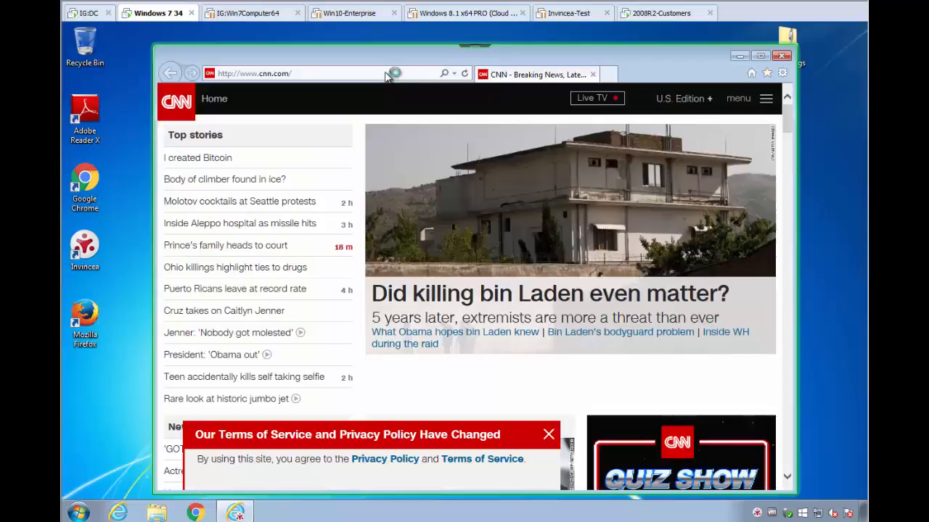
pyautogui.click(395, 73)
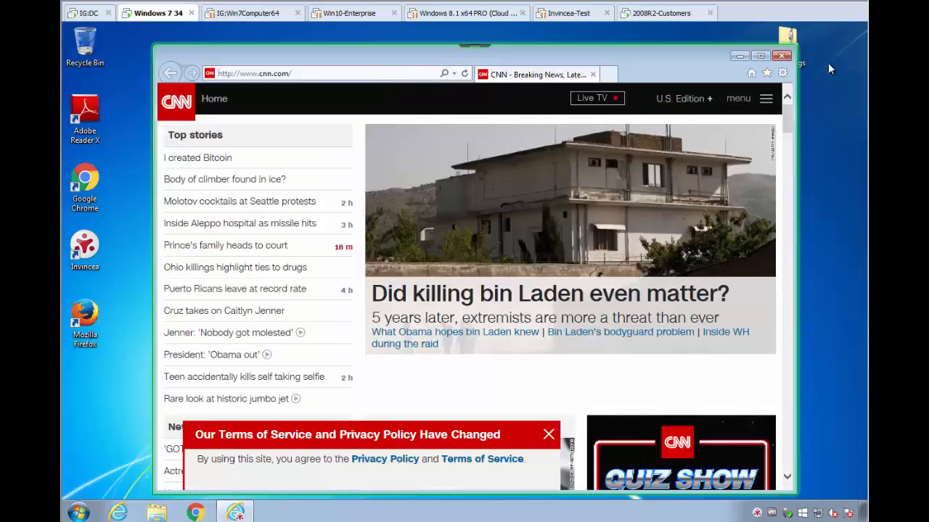
pyautogui.click(783, 74)
pyautogui.click(721, 249)
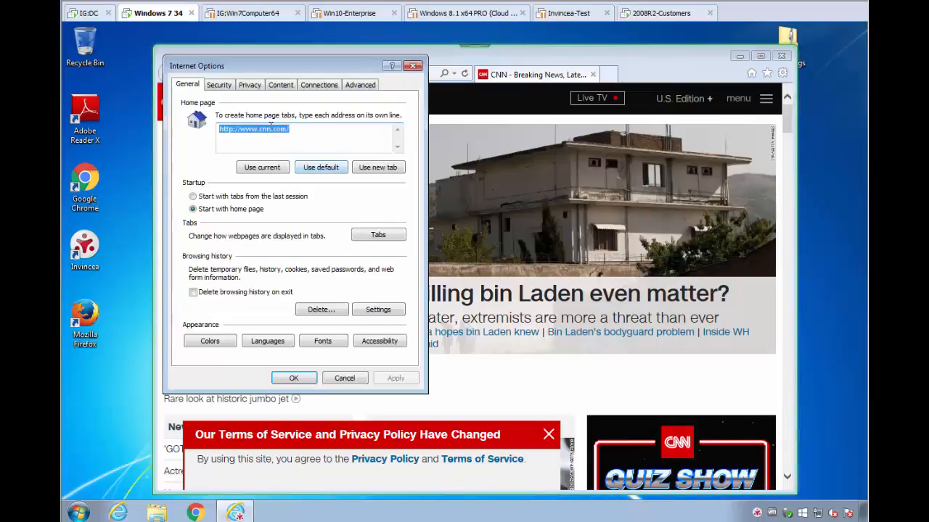
pyautogui.click(308, 135)
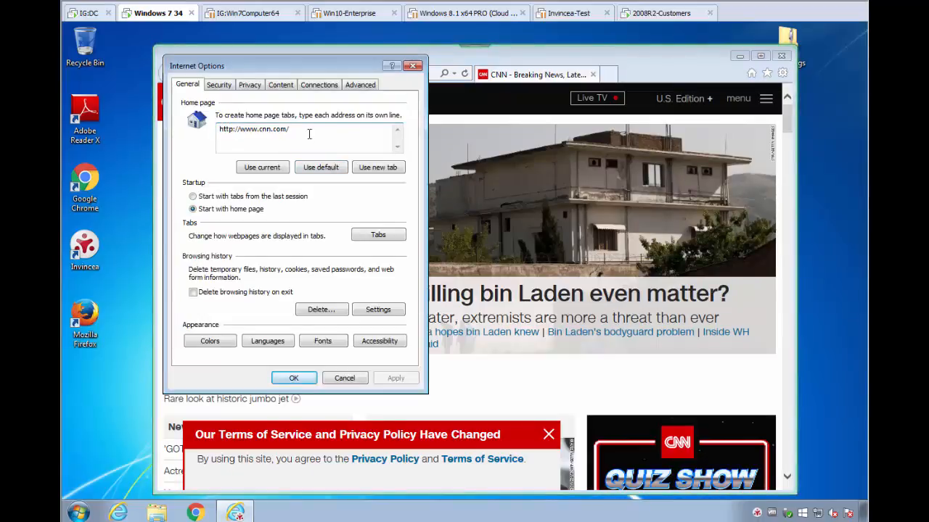
pyautogui.click(356, 86)
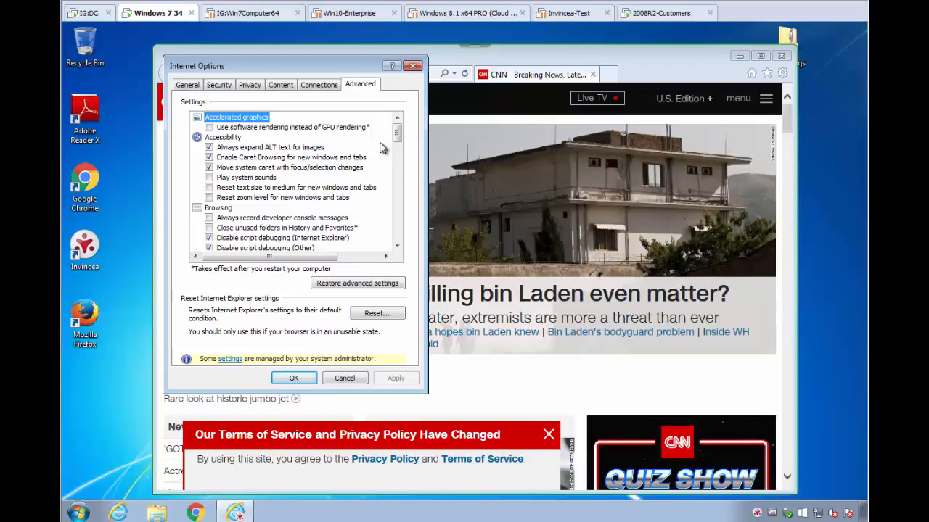
pyautogui.moveTo(397, 132)
pyautogui.mouseDown()
pyautogui.moveTo(405, 151)
pyautogui.moveTo(408, 128)
pyautogui.mouseUp()
pyautogui.click(412, 66)
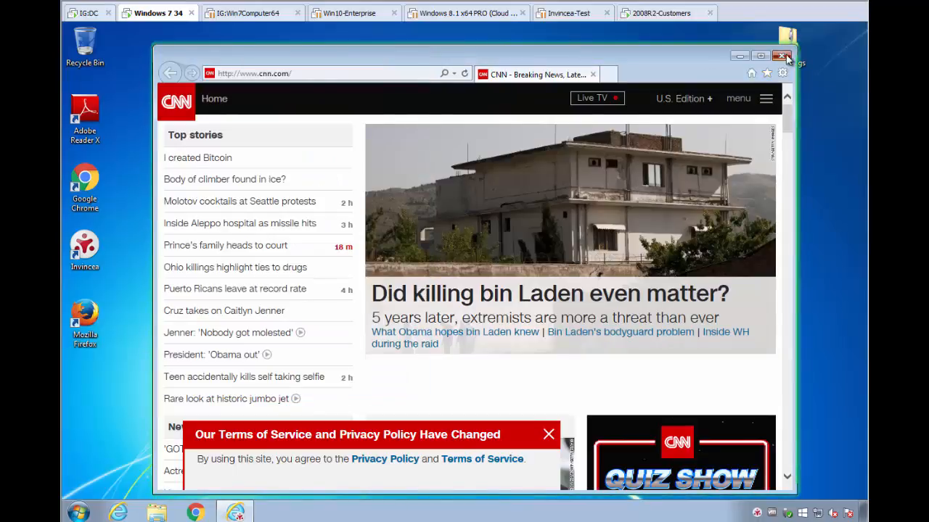
pyautogui.hotkey('alt', 'F4')
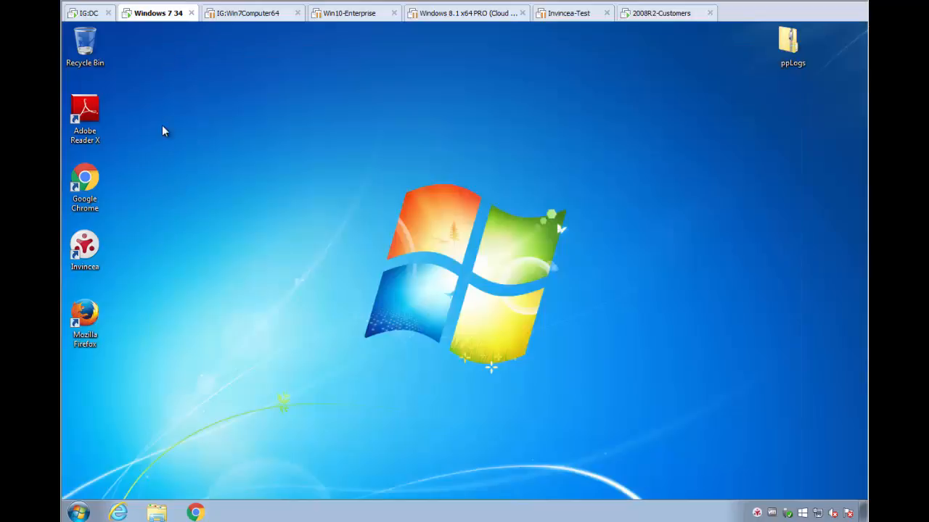
# In Firefox's Security options, turn off add-on install warnings and blocking of reported attack sites and web forgeries, then close Firefox.
pyautogui.click(84, 316)
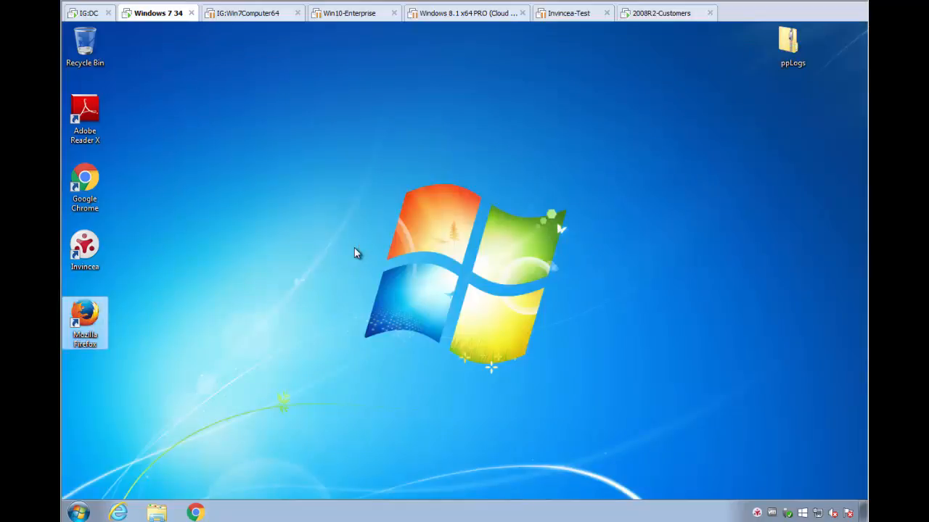
pyautogui.press('Return')
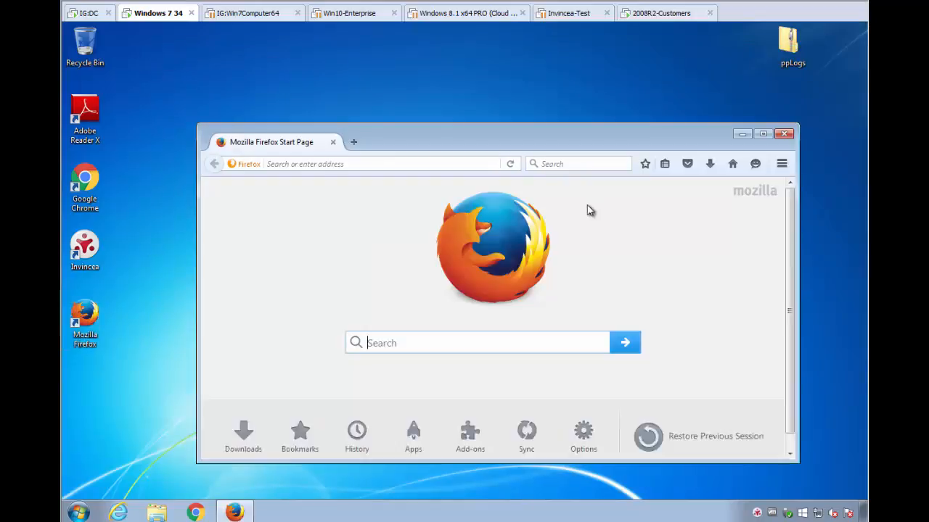
pyautogui.click(782, 164)
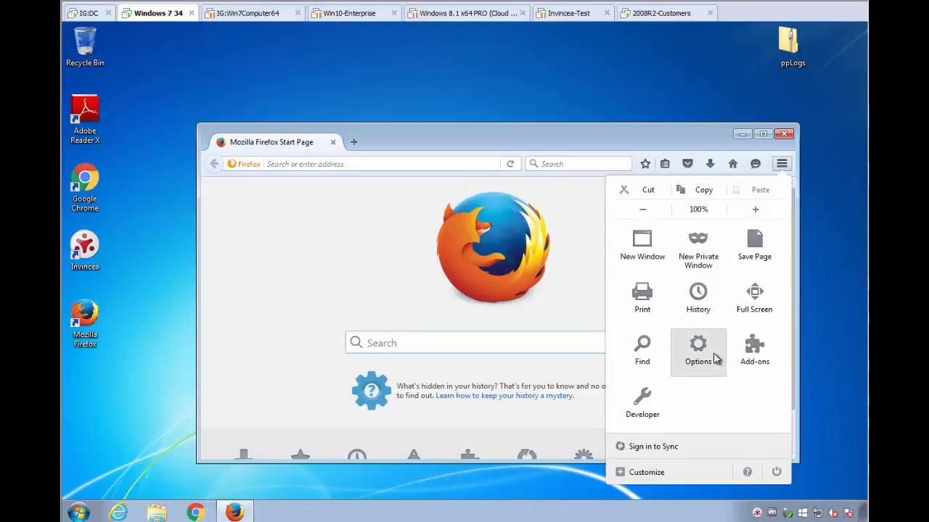
pyautogui.click(715, 357)
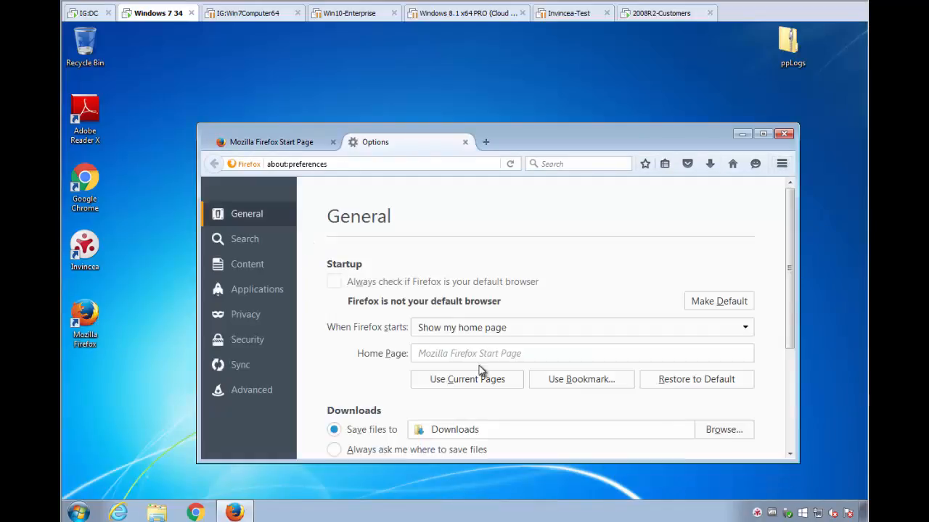
pyautogui.click(247, 341)
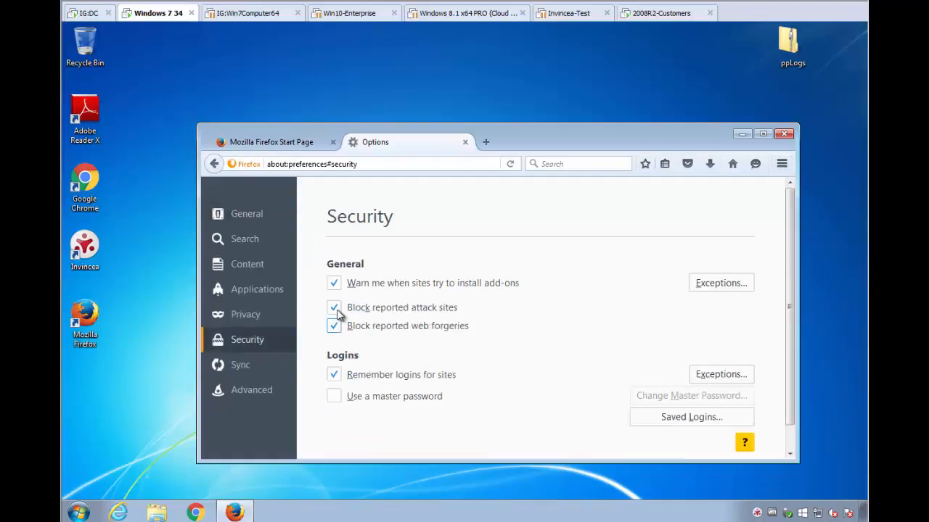
pyautogui.click(333, 283)
pyautogui.click(333, 307)
pyautogui.click(333, 326)
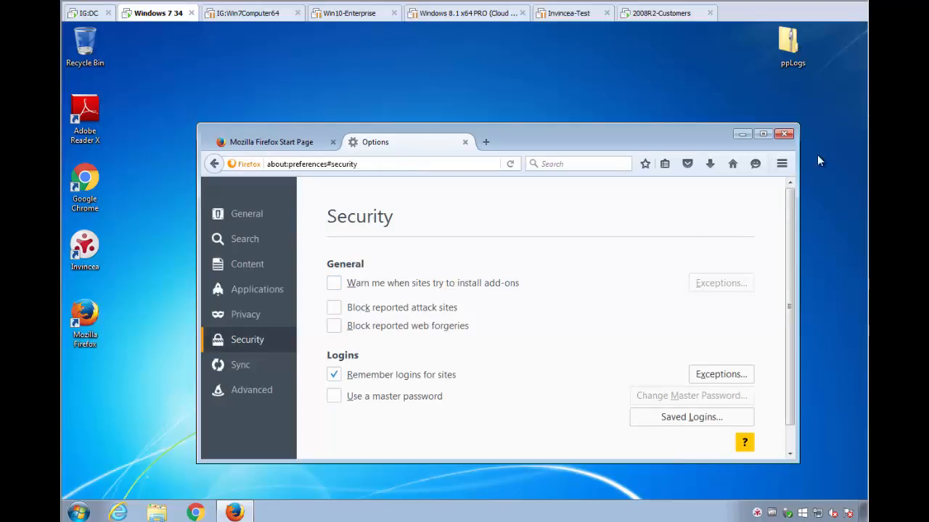
pyautogui.click(785, 134)
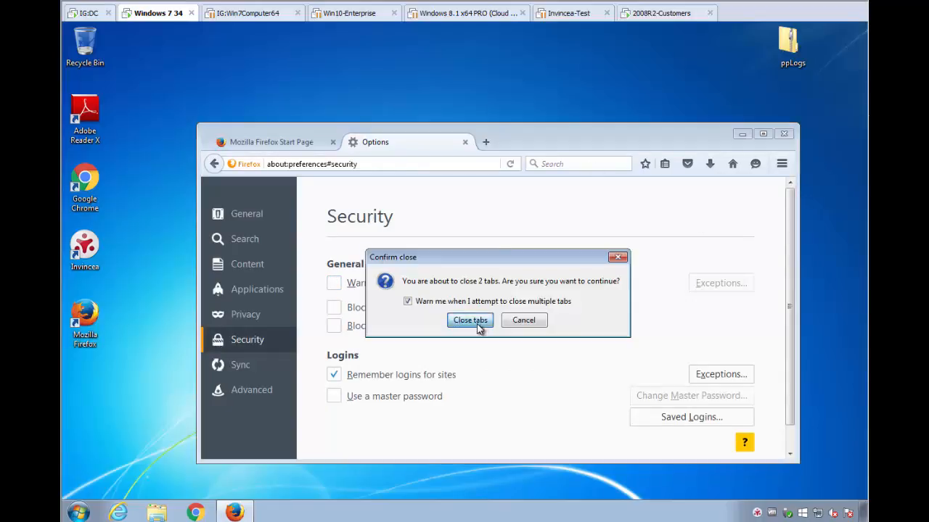
pyautogui.click(470, 321)
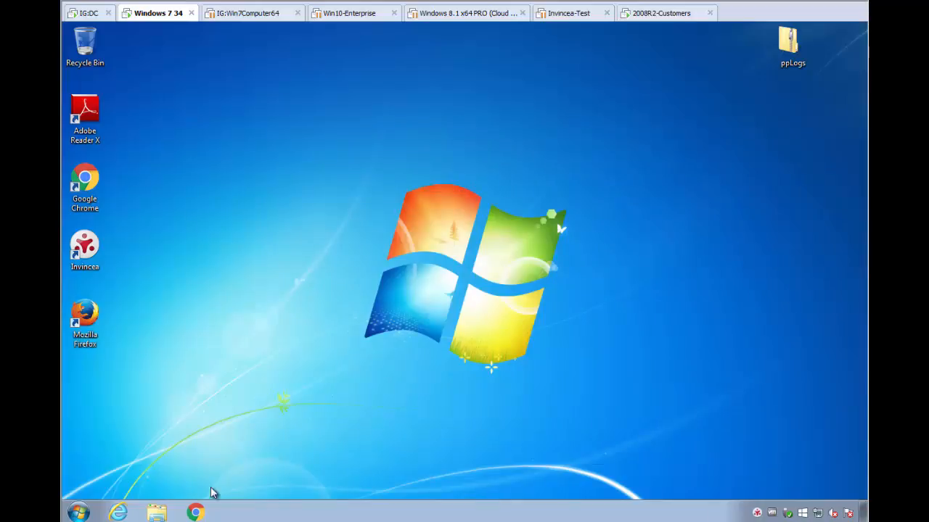
# Open Chrome's settings to examine the startup and appearance options, then close Chrome.
pyautogui.click(195, 513)
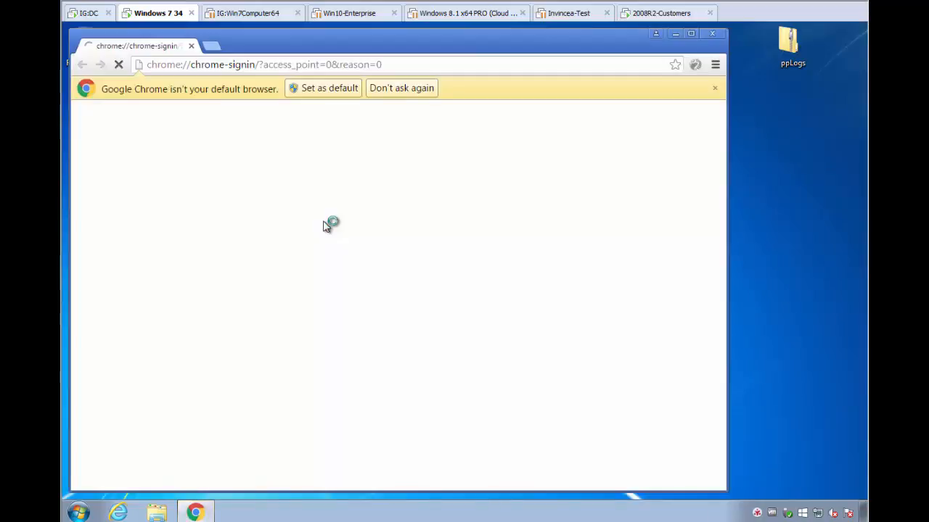
pyautogui.moveTo(456, 51); pyautogui.dragTo(571, 40)
pyautogui.click(823, 56)
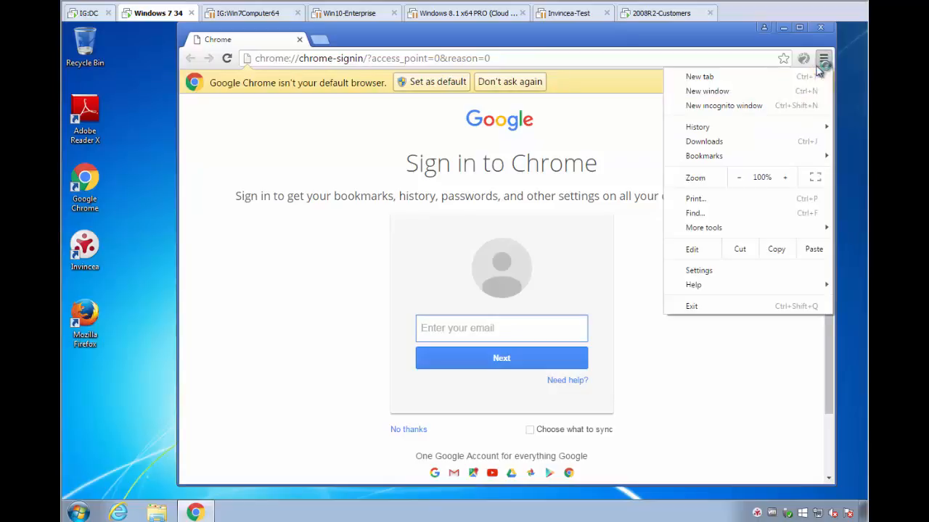
pyautogui.click(716, 273)
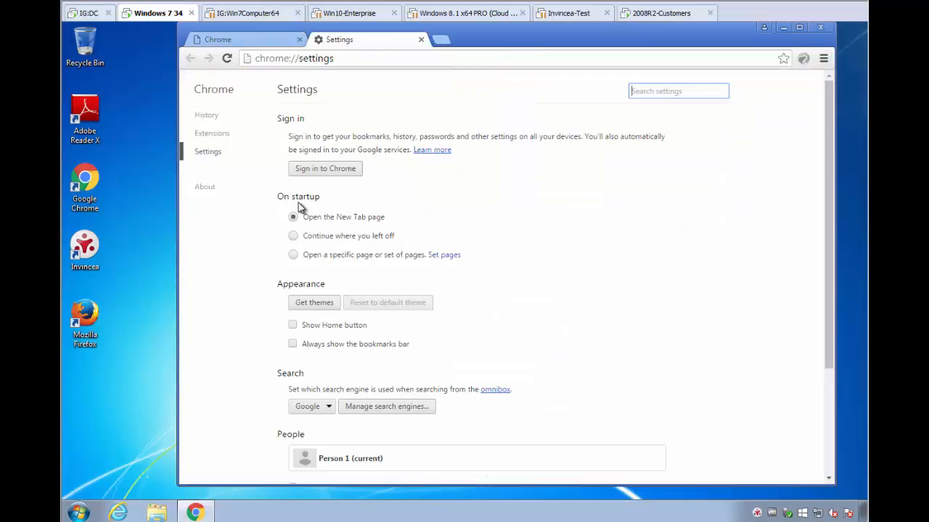
pyautogui.scroll(-1, 425, 270)
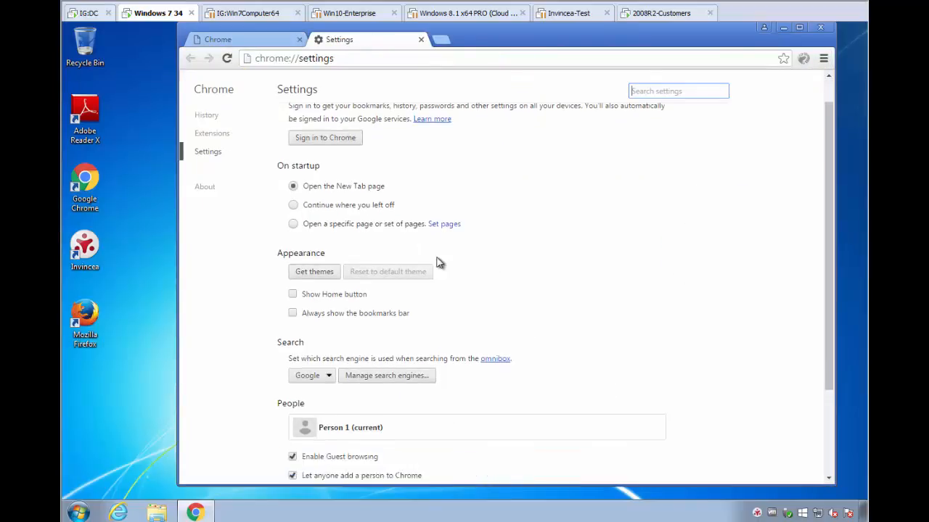
pyautogui.scroll(-3, 481, 245)
pyautogui.scroll(4, 483, 248)
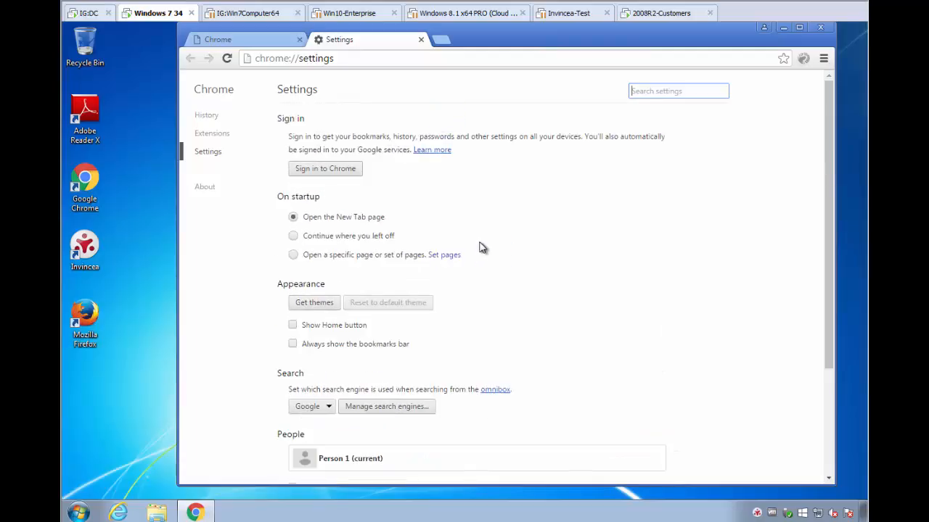
pyautogui.click(821, 26)
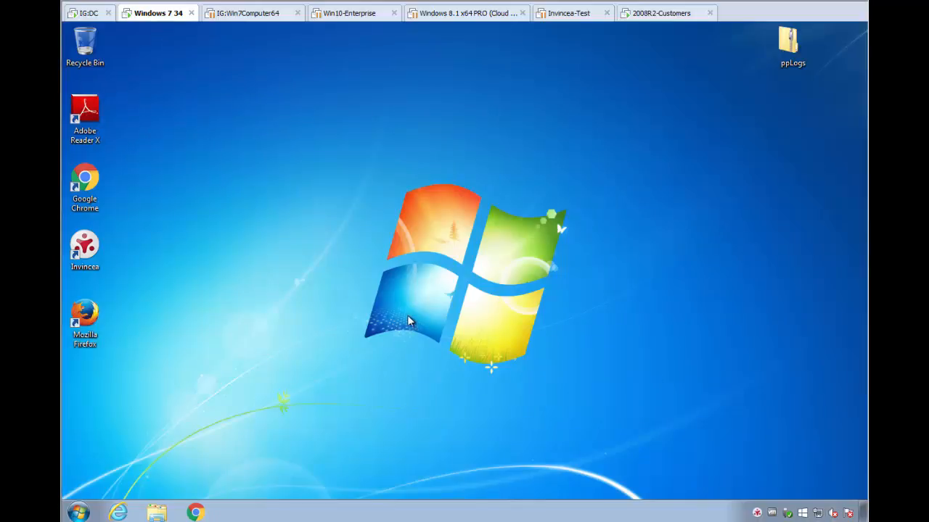
# Open the 'What Internet Explorer Admins dont know about application management' PDF from the inv1 folder on drive C.
pyautogui.click(154, 510)
pyautogui.click(287, 312)
pyautogui.click(371, 166)
pyautogui.doubleClick(371, 166)
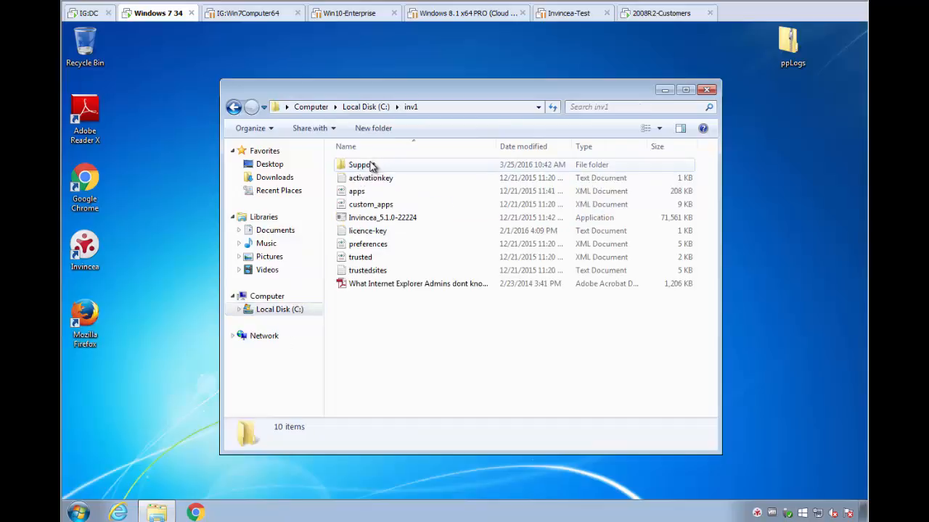
pyautogui.doubleClick(399, 285)
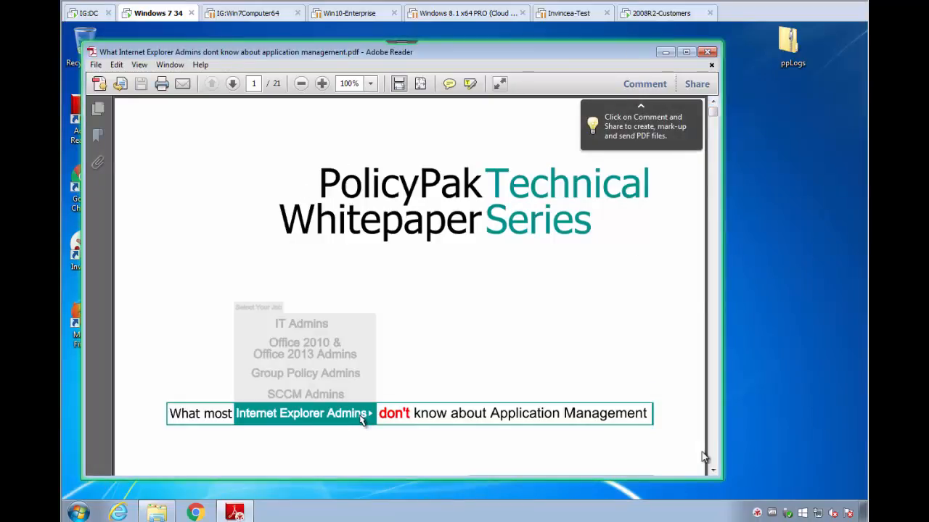
# Open Adobe Reader's Preferences to examine the page display settings, then close the preferences and Reader.
pyautogui.click(116, 64)
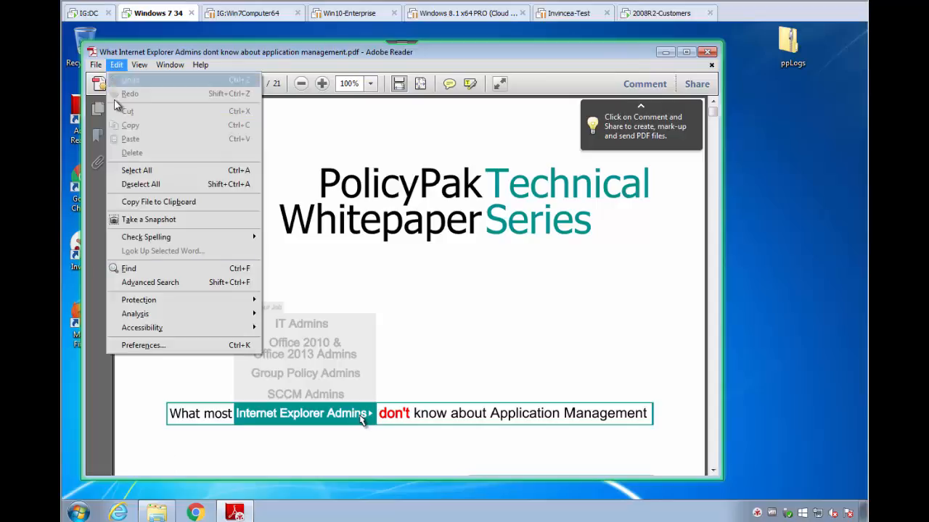
pyautogui.click(145, 345)
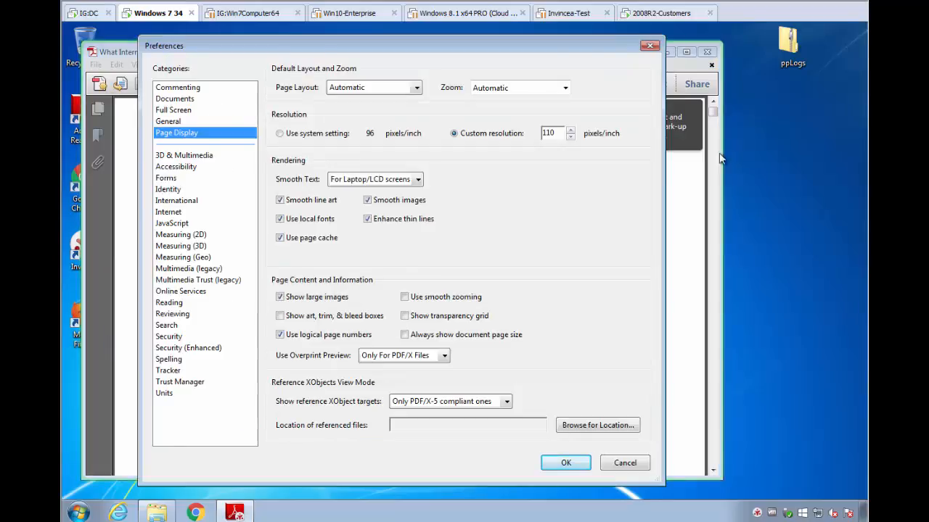
pyautogui.click(649, 45)
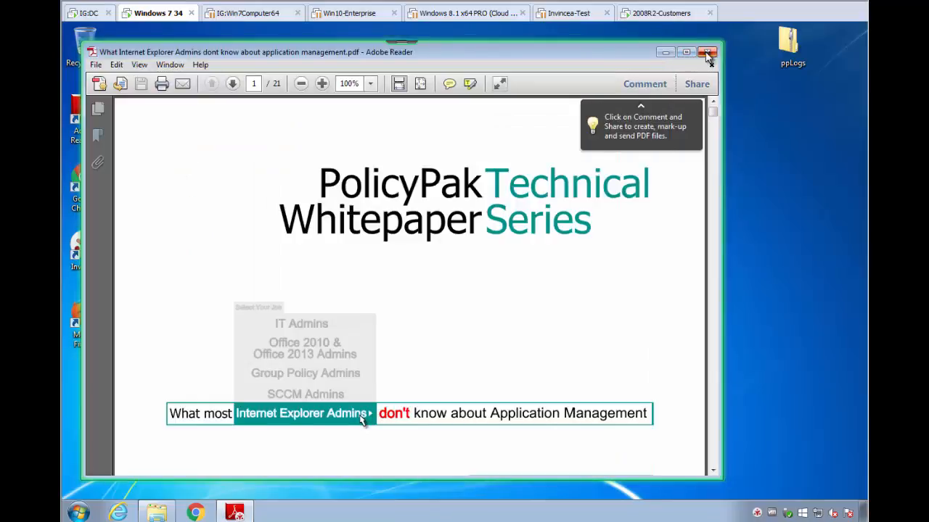
pyautogui.click(707, 53)
pyautogui.doubleClick(228, 89)
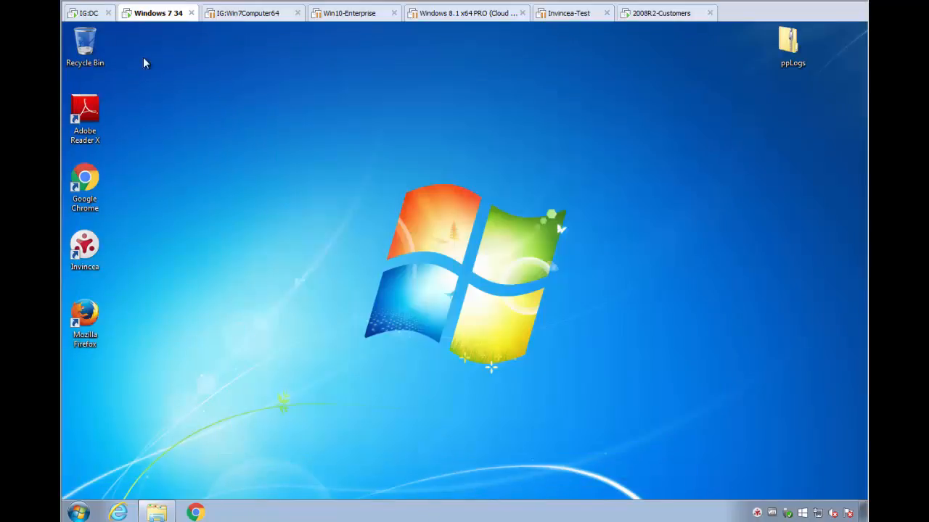
# On the domain controller, create a GPO linked to West Sales named 'Manage Browsers for Inv. and Acro using PP'.
pyautogui.click(84, 16)
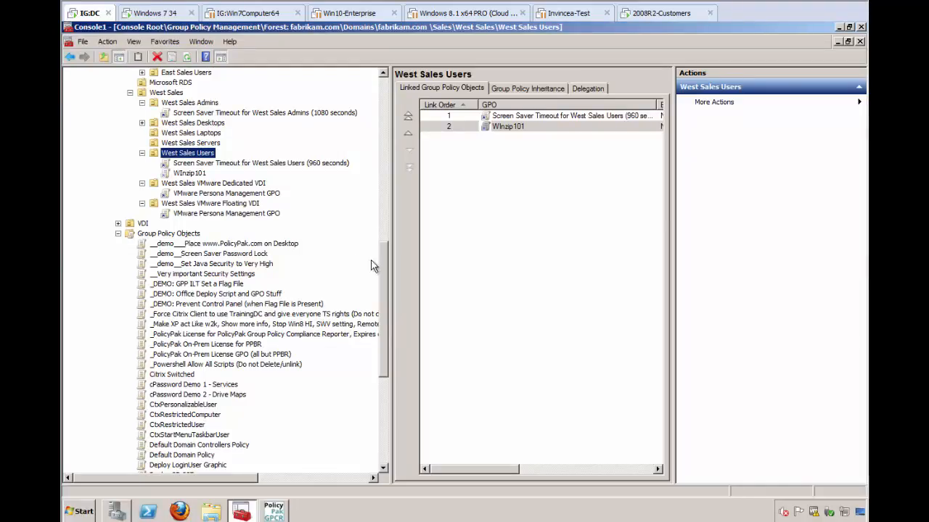
pyautogui.moveTo(386, 265); pyautogui.dragTo(387, 232)
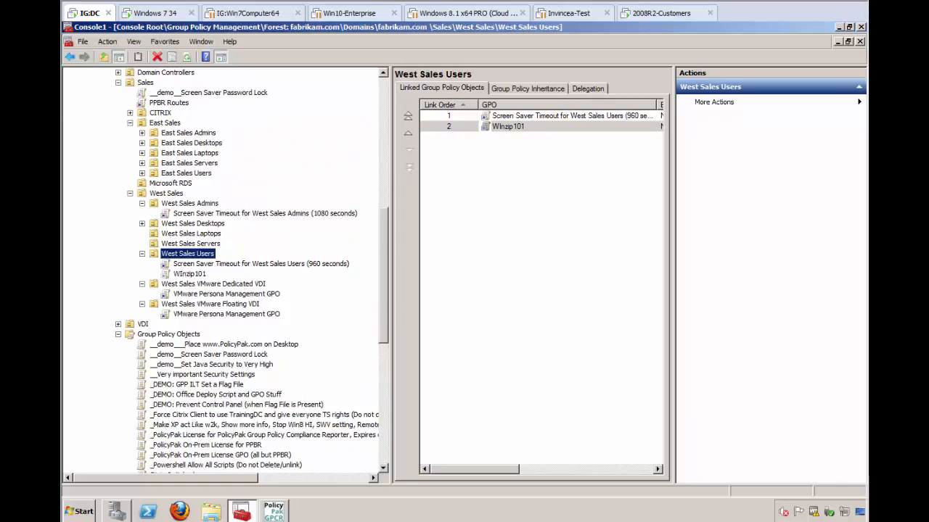
pyautogui.rightClick(169, 194)
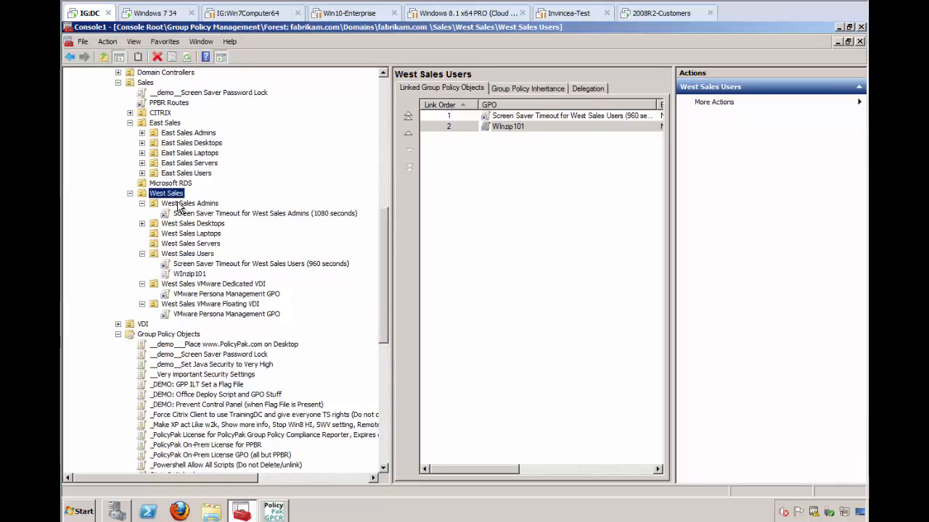
pyautogui.click(191, 203)
pyautogui.write('Mangage')
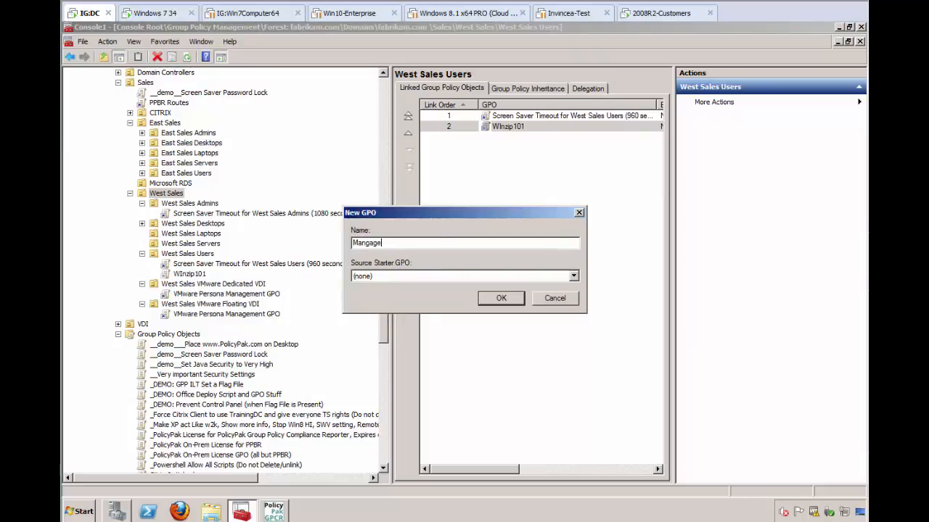
pyautogui.write('Manage Browsers for Inv. and Acro using PP')
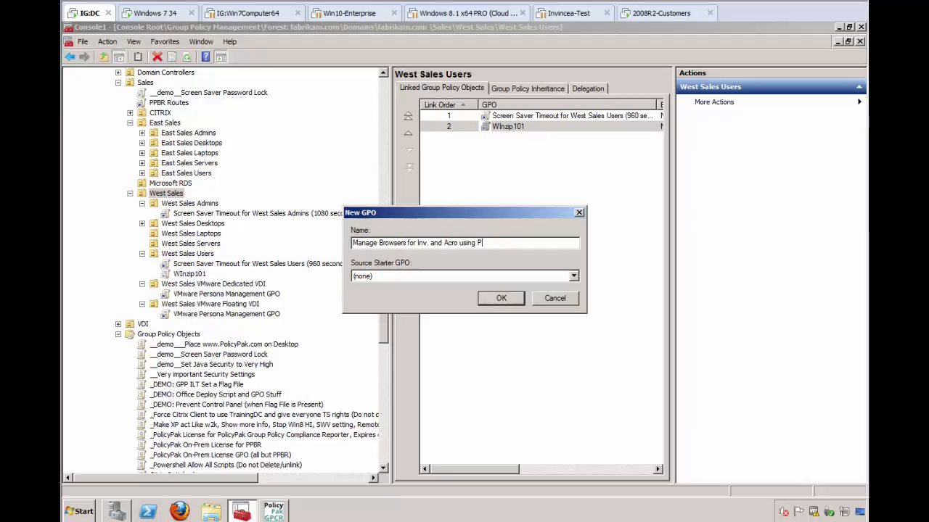
pyautogui.press('Return')
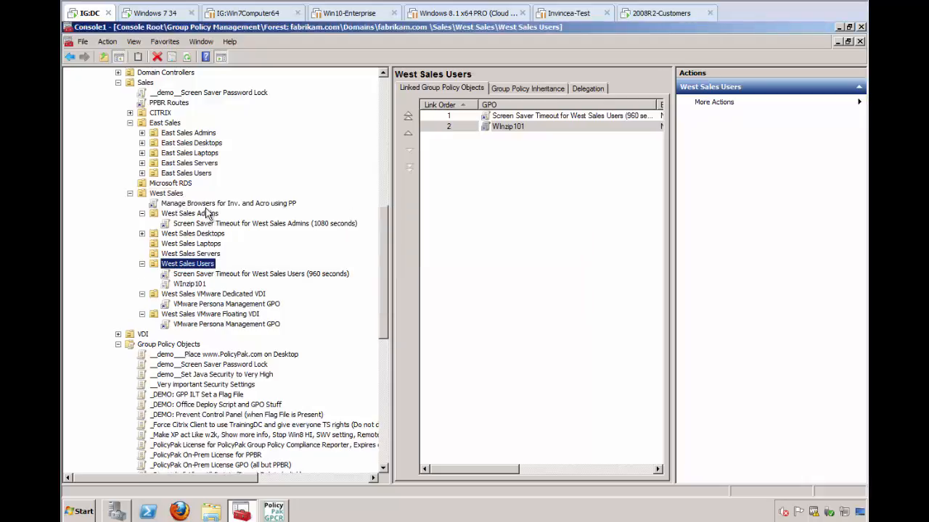
# Edit the new GPO and add the PolicyPak for Microsoft Internet Explorer 8 and Later application to the user-side Application Settings Manager.
pyautogui.rightClick(210, 203)
pyautogui.click(220, 209)
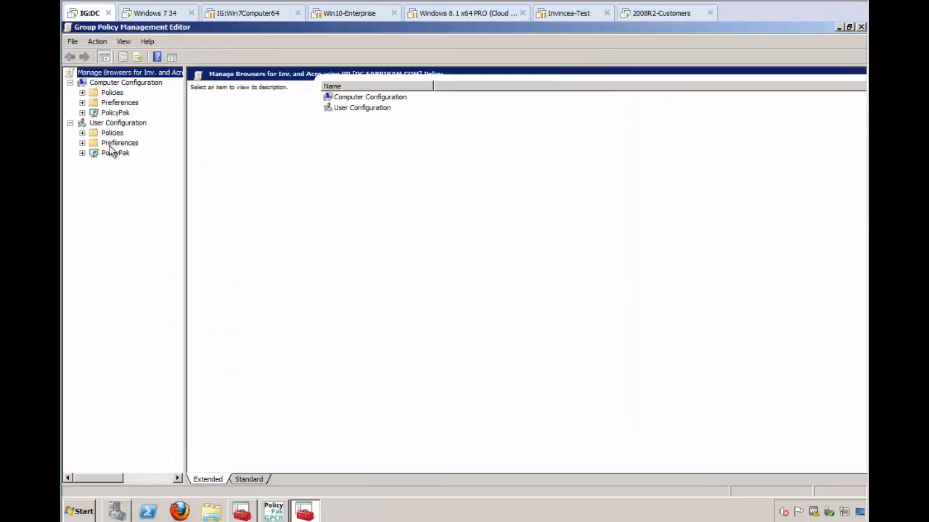
pyautogui.click(83, 154)
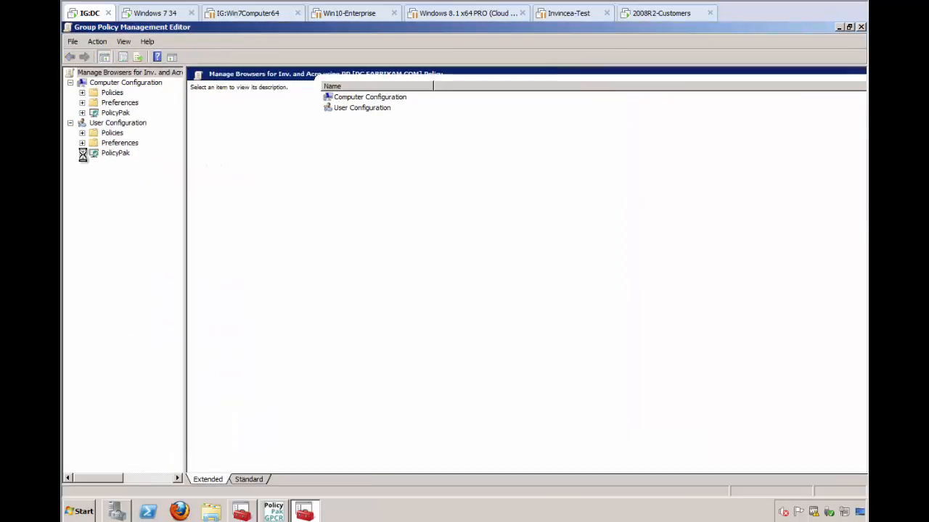
pyautogui.click(140, 166)
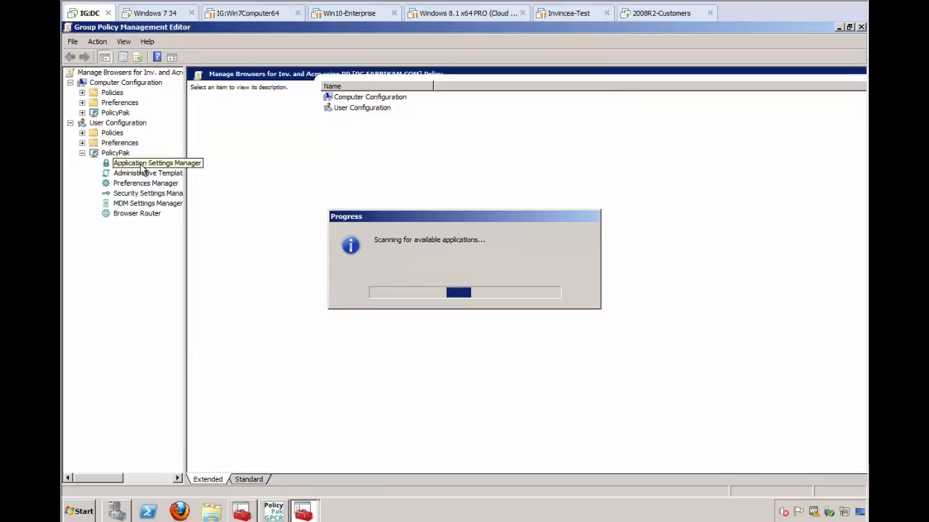
pyautogui.rightClick(369, 155)
pyautogui.moveTo(386, 165)
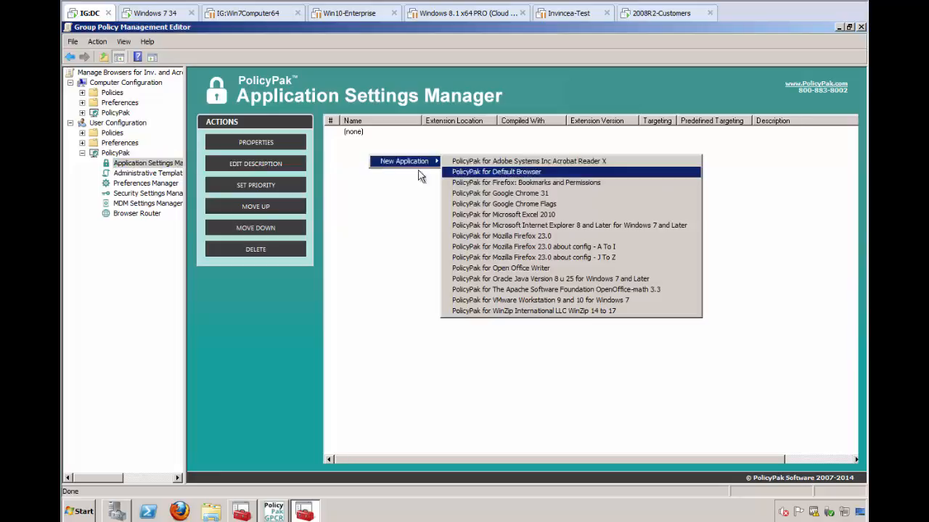
pyautogui.click(597, 227)
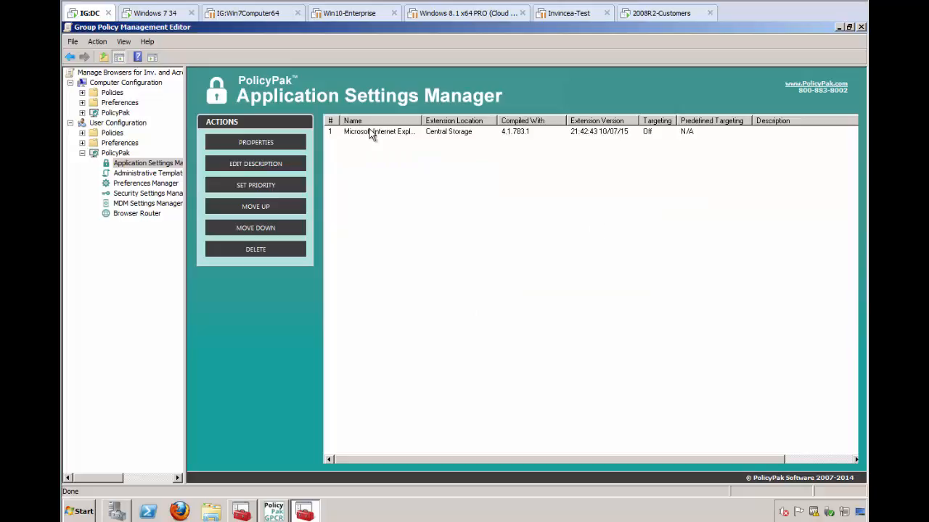
pyautogui.click(371, 133)
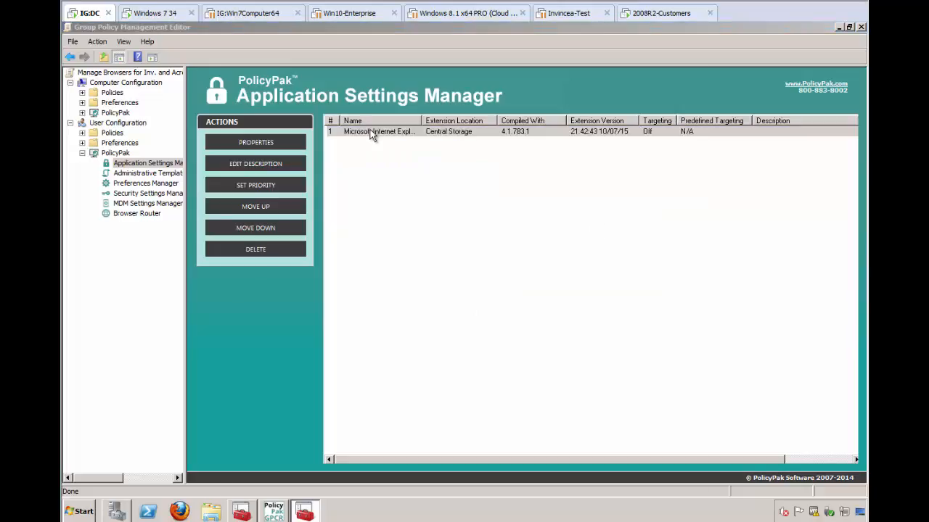
pyautogui.doubleClick(370, 134)
pyautogui.click(337, 95)
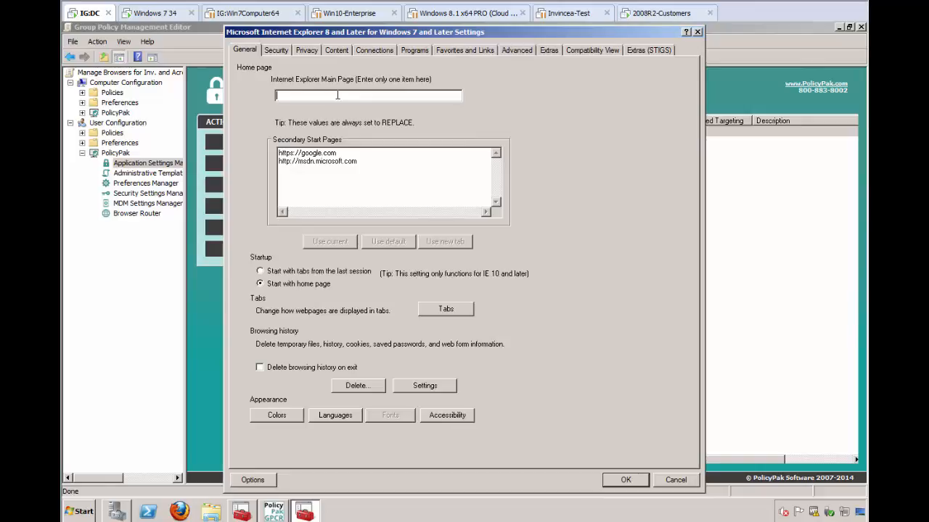
pyautogui.write('www.policypak.com')
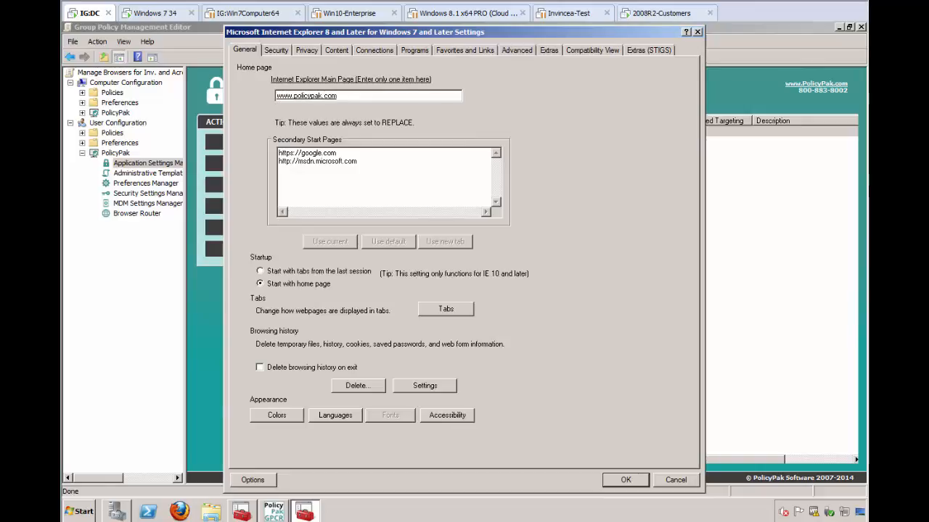
# Set the home page field to disable the corresponding control in the target application.
pyautogui.rightClick(330, 94)
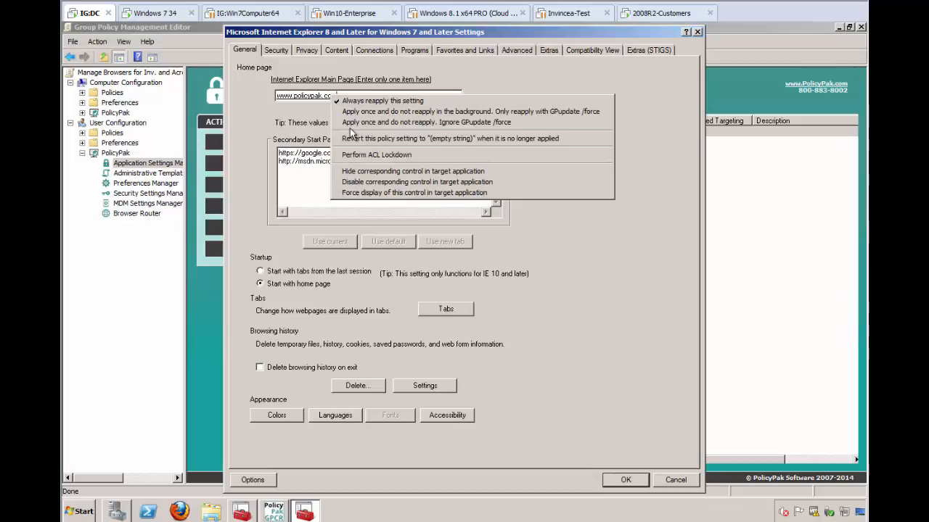
pyautogui.click(363, 182)
pyautogui.rightClick(363, 182)
pyautogui.rightClick(367, 95)
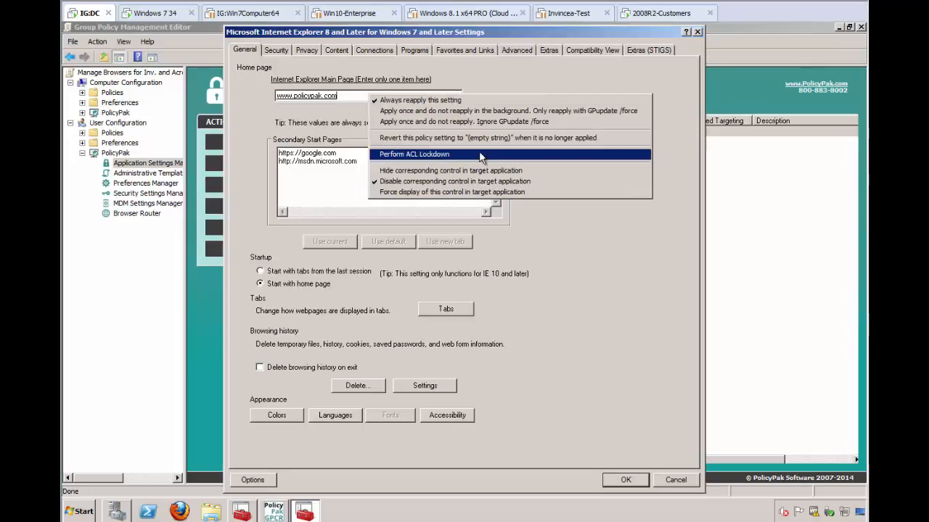
pyautogui.click(512, 76)
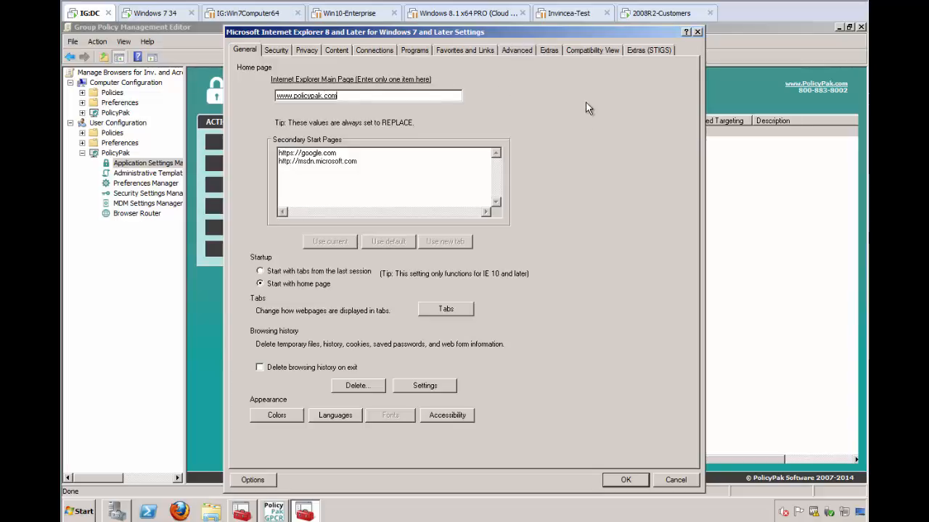
# On the Advanced tab, check all the Accessibility options.
pyautogui.click(515, 50)
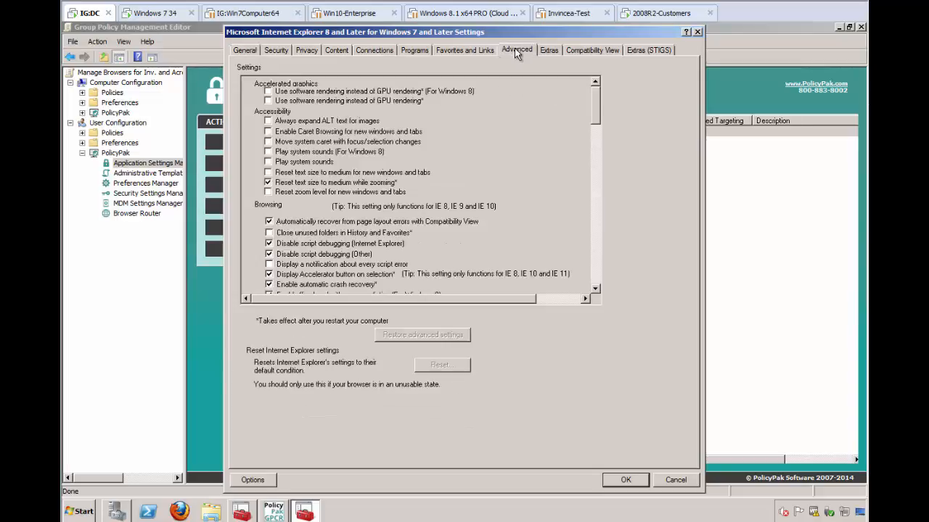
pyautogui.click(268, 131)
pyautogui.click(268, 142)
pyautogui.click(267, 152)
pyautogui.click(267, 162)
pyautogui.click(267, 172)
pyautogui.click(268, 191)
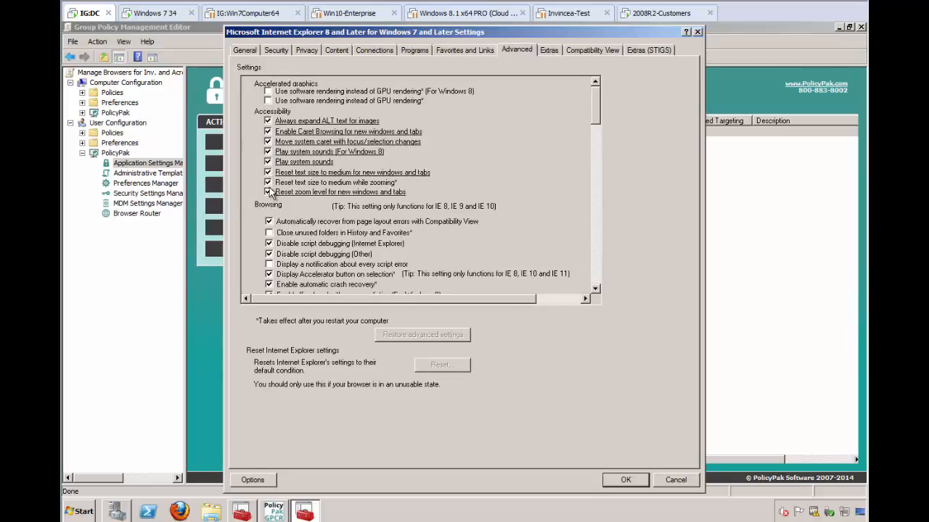
pyautogui.click(268, 182)
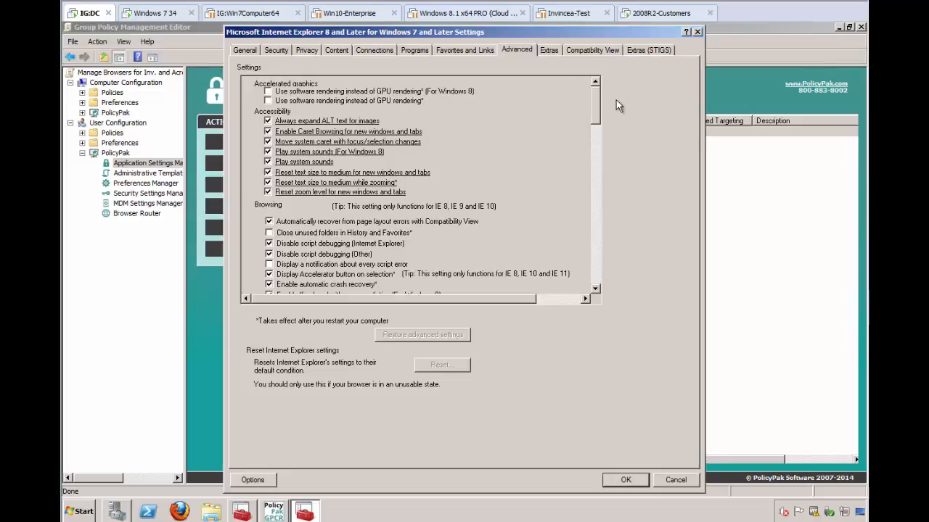
# Disable the corresponding control in the target application for each Accessibility option and close the Internet Explorer settings.
pyautogui.rightClick(353, 124)
pyautogui.rightClick(366, 131)
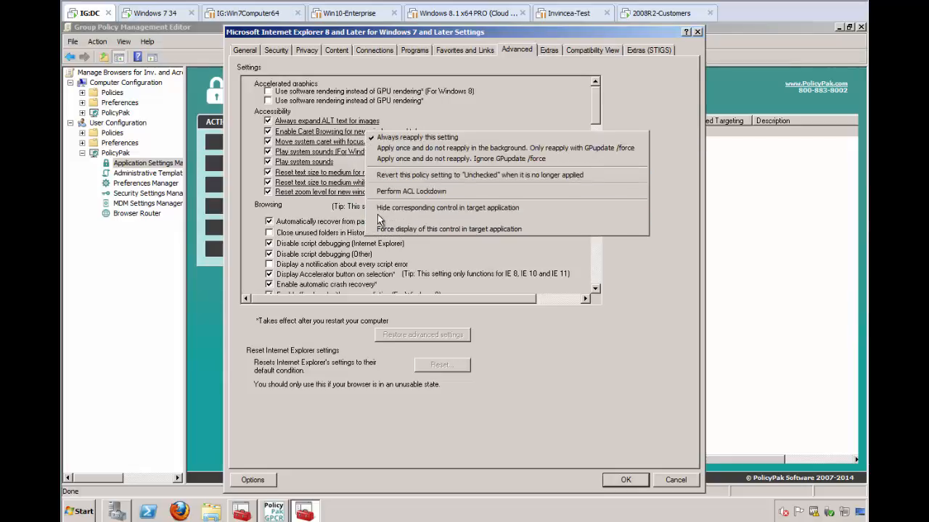
pyautogui.click(381, 218)
pyautogui.rightClick(382, 145)
pyautogui.click(396, 229)
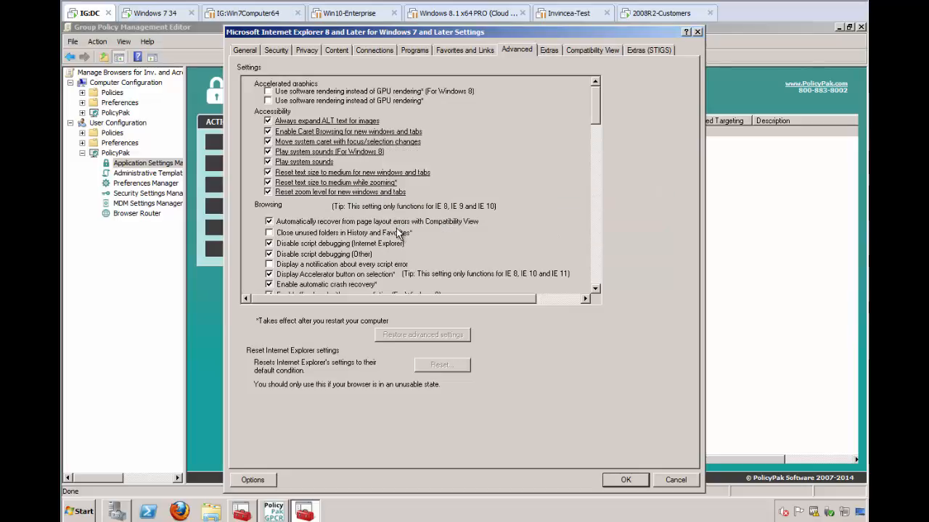
pyautogui.rightClick(374, 152)
pyautogui.click(392, 238)
pyautogui.rightClick(331, 163)
pyautogui.click(368, 251)
pyautogui.rightClick(340, 171)
pyautogui.click(370, 259)
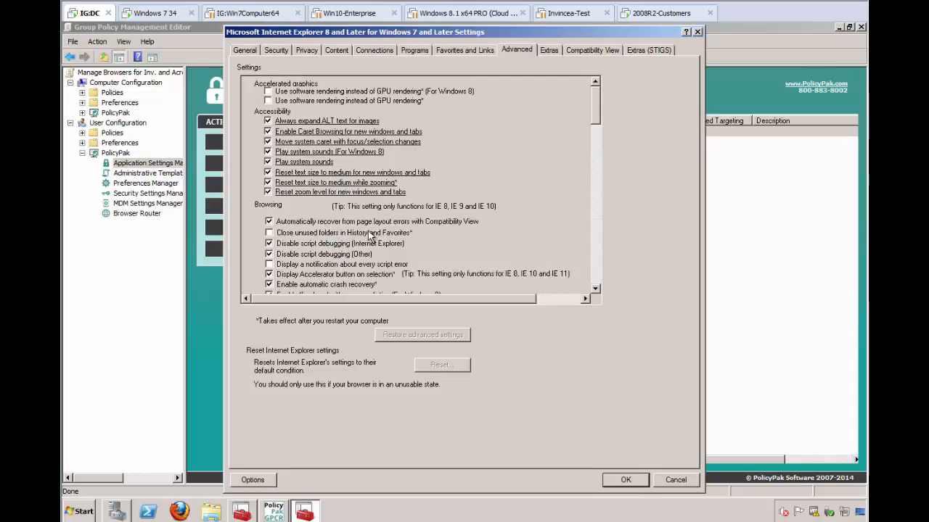
pyautogui.rightClick(363, 176)
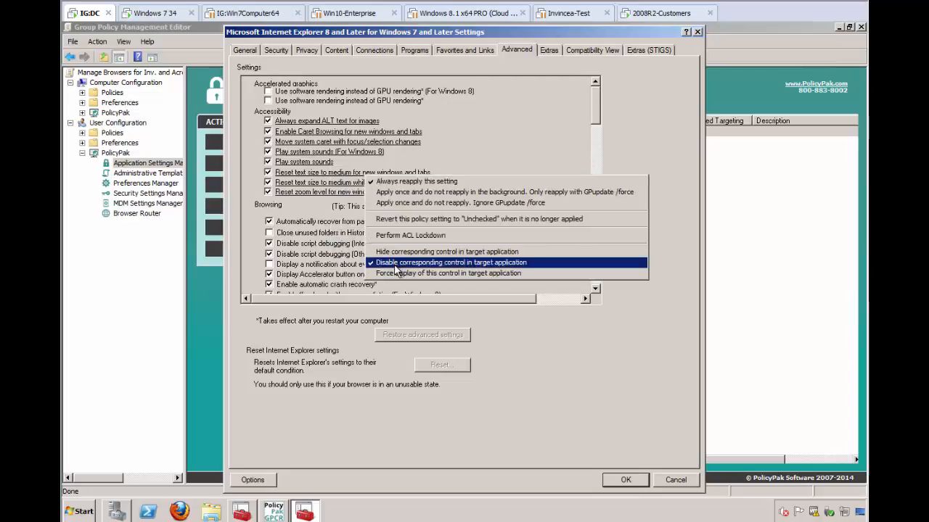
pyautogui.rightClick(340, 186)
pyautogui.rightClick(339, 183)
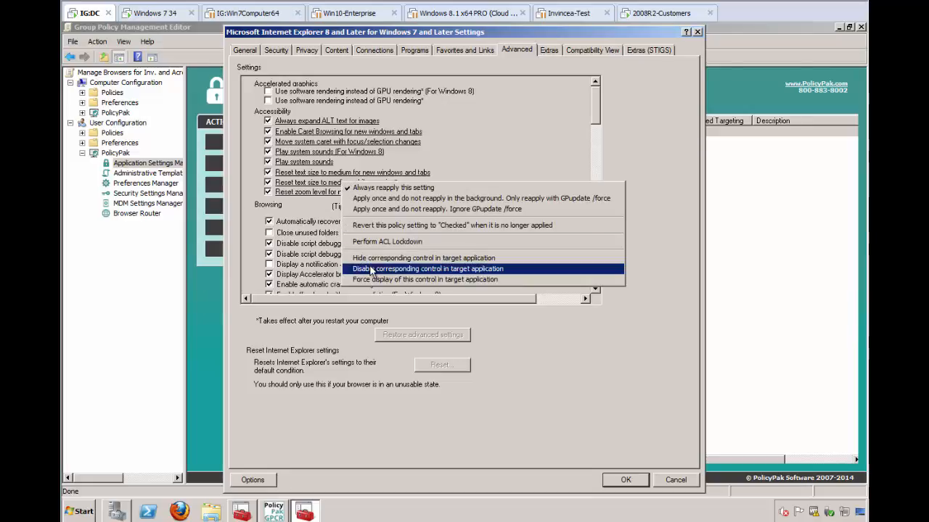
pyautogui.click(373, 269)
pyautogui.rightClick(370, 195)
pyautogui.click(436, 279)
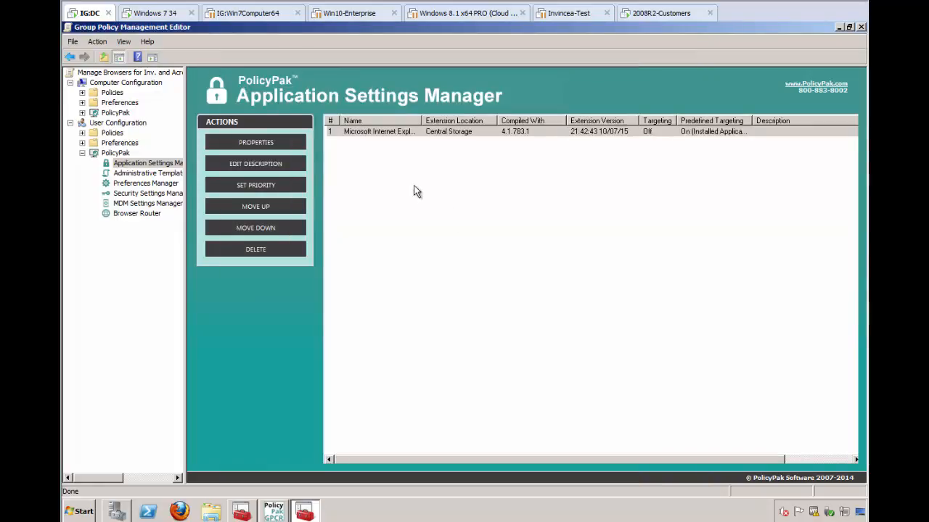
# Add the PolicyPak for Google Chrome 31 application to the user-side Application Settings Manager.
pyautogui.rightClick(360, 153)
pyautogui.moveTo(377, 158)
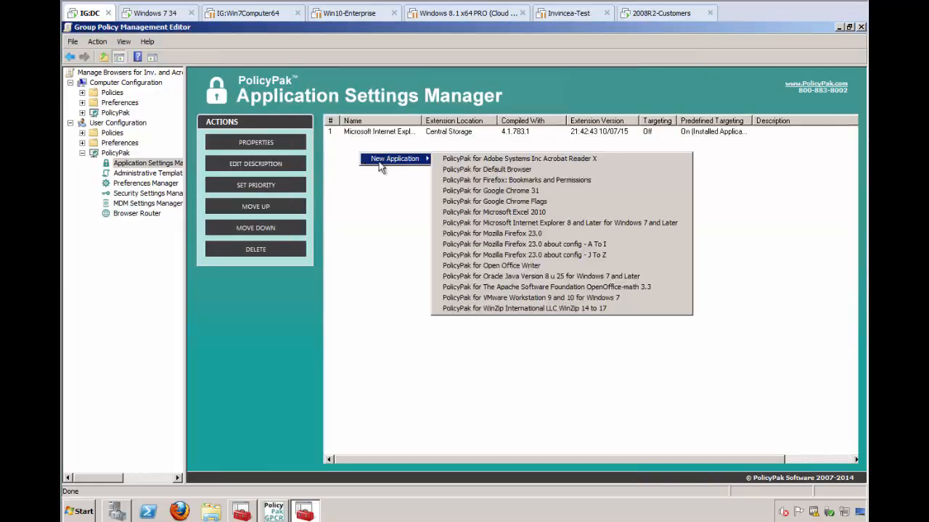
pyautogui.click(505, 192)
pyautogui.click(383, 143)
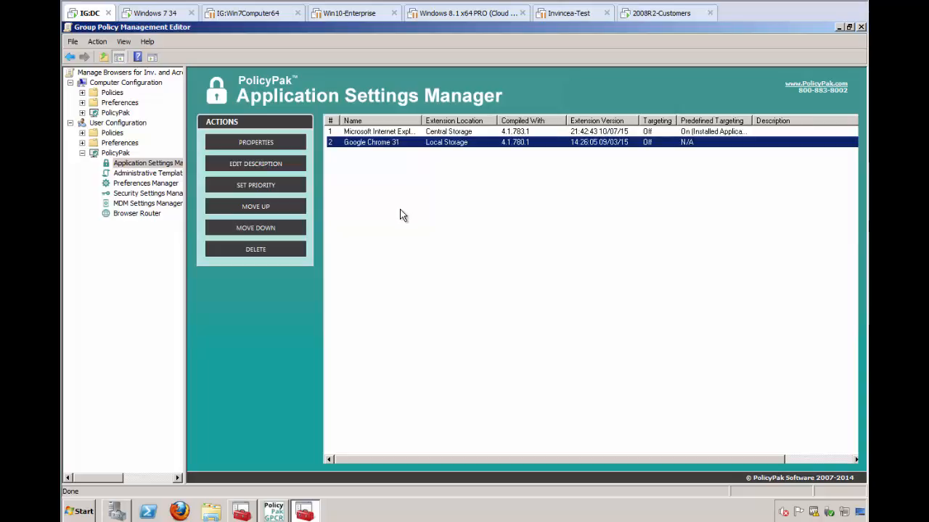
pyautogui.doubleClick(454, 255)
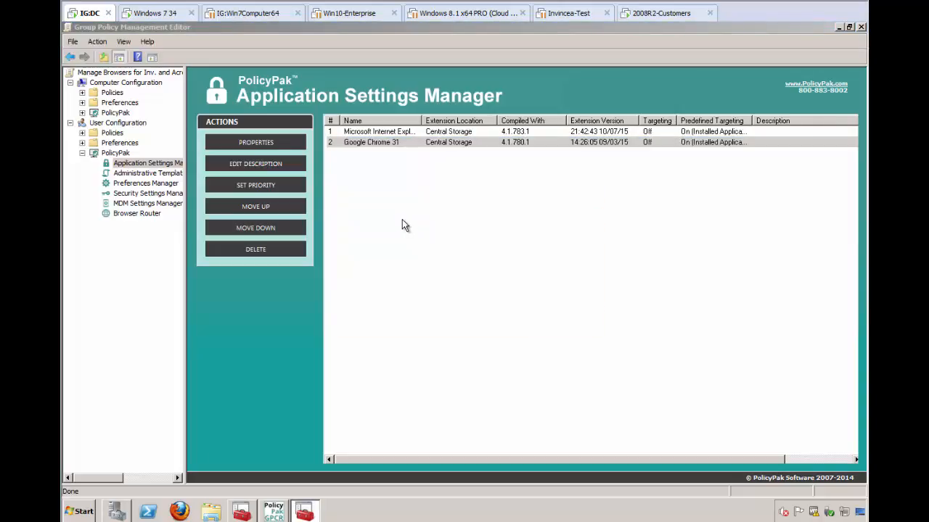
pyautogui.doubleClick(369, 143)
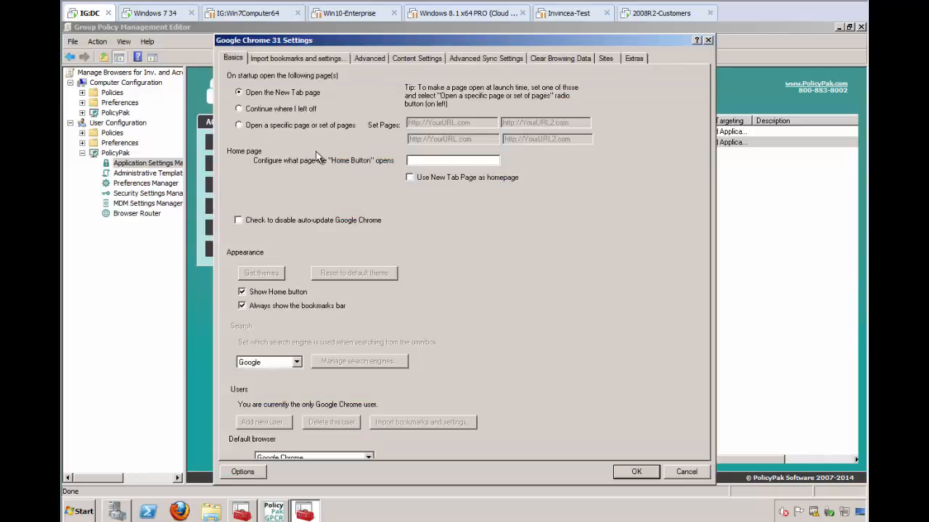
pyautogui.click(287, 125)
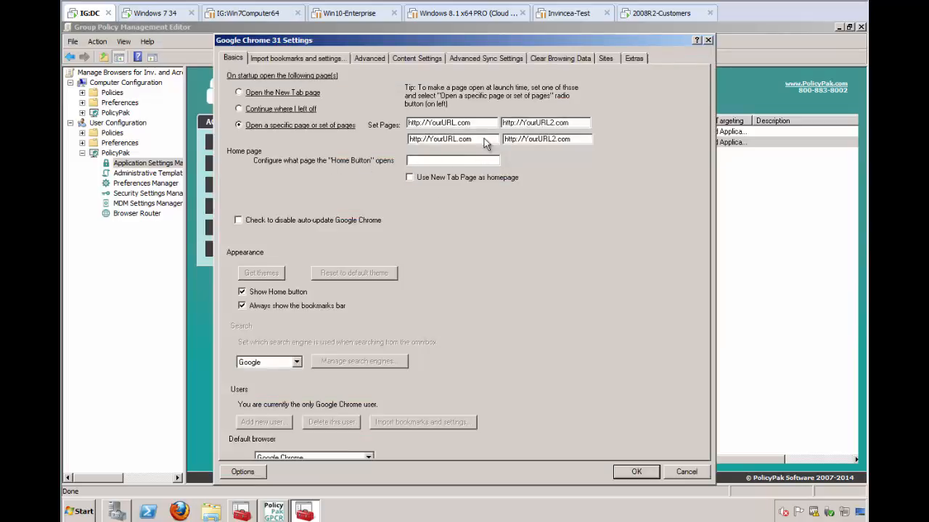
pyautogui.press('Tab')
pyautogui.write('w')
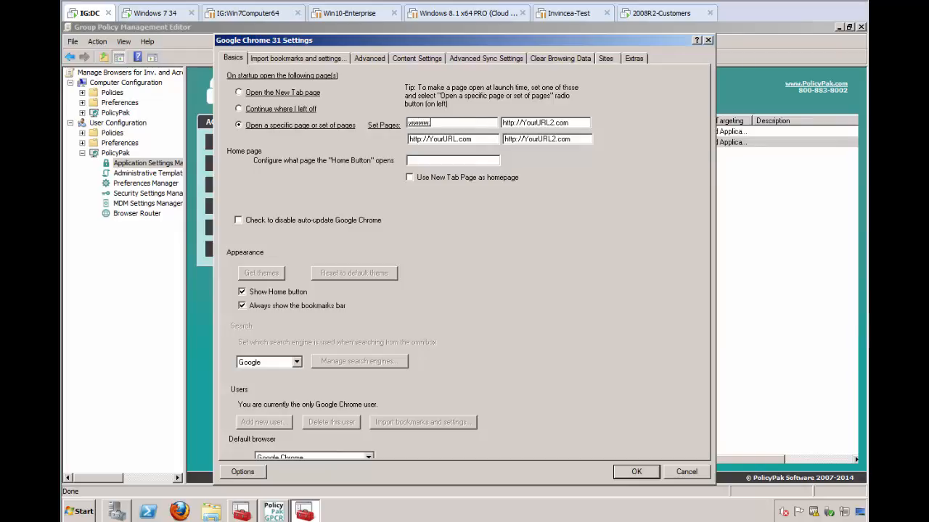
pyautogui.write('ww.policypak.com')
# On Chrome's Advanced tab, clear 'Offer to save passwords I enter on the web' and confirm the settings.
pyautogui.click(369, 61)
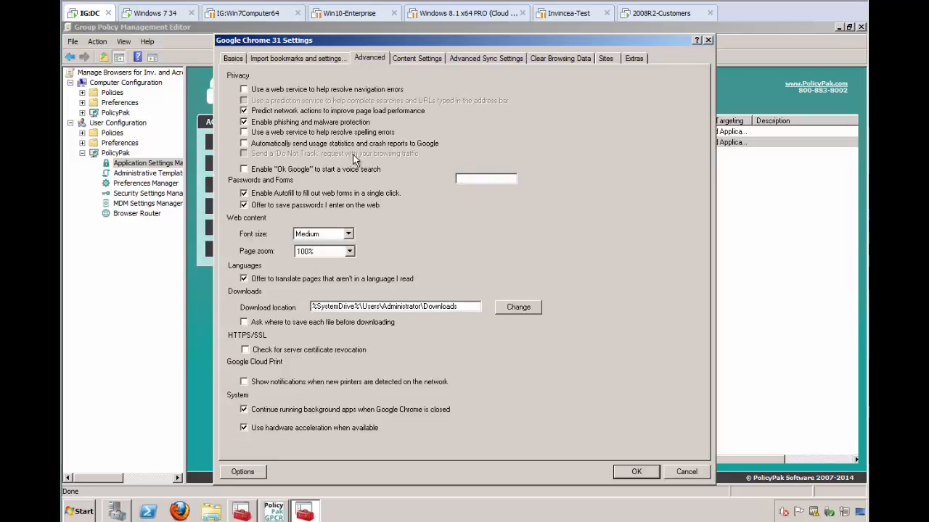
pyautogui.click(259, 210)
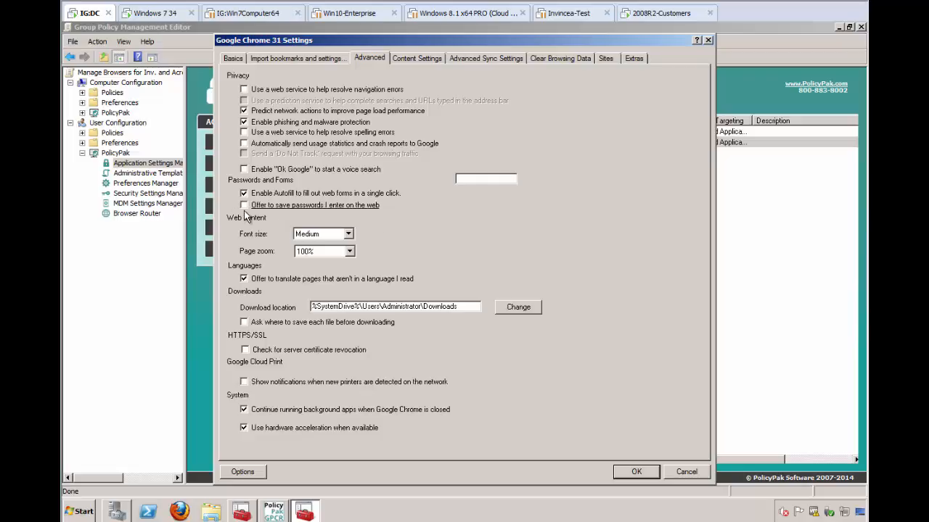
pyautogui.rightClick(273, 206)
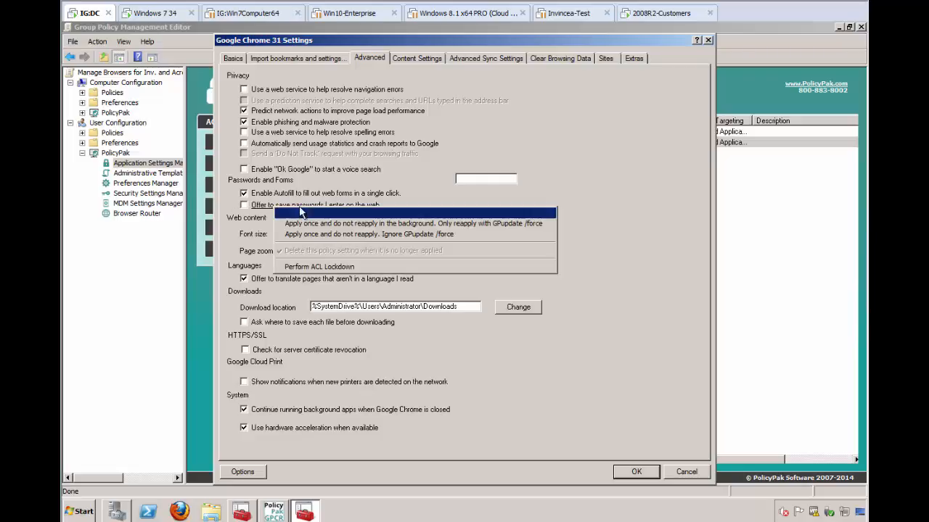
pyautogui.click(599, 203)
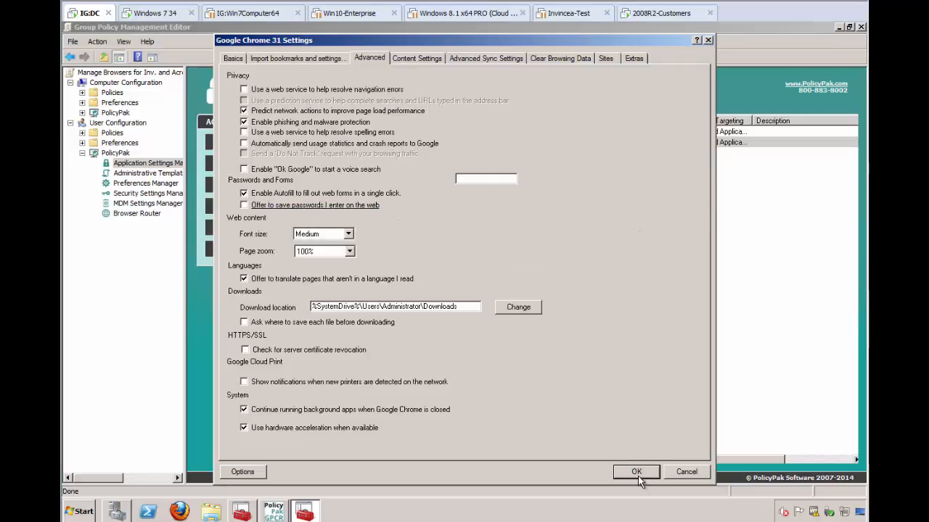
pyautogui.click(637, 475)
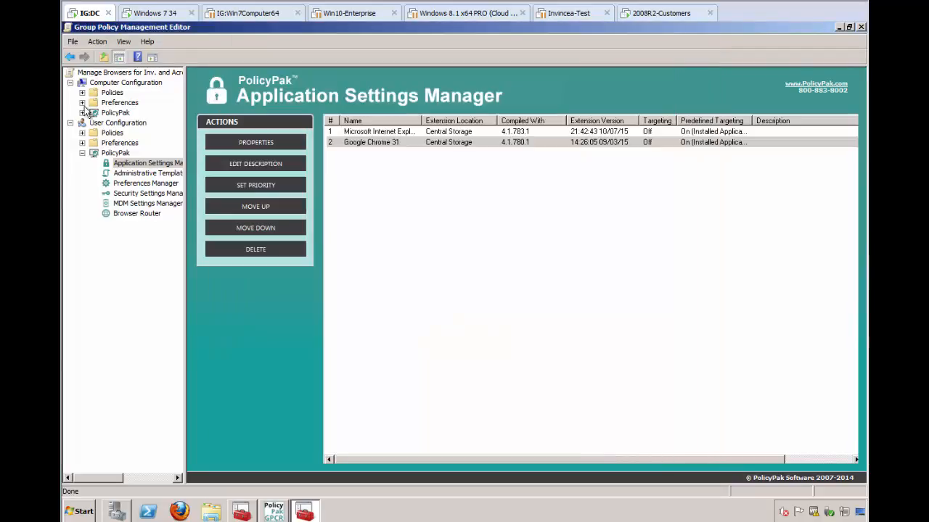
# Add the PolicyPak for Mozilla Firefox 23.0 application to the computer-side Application Settings Manager.
pyautogui.click(81, 114)
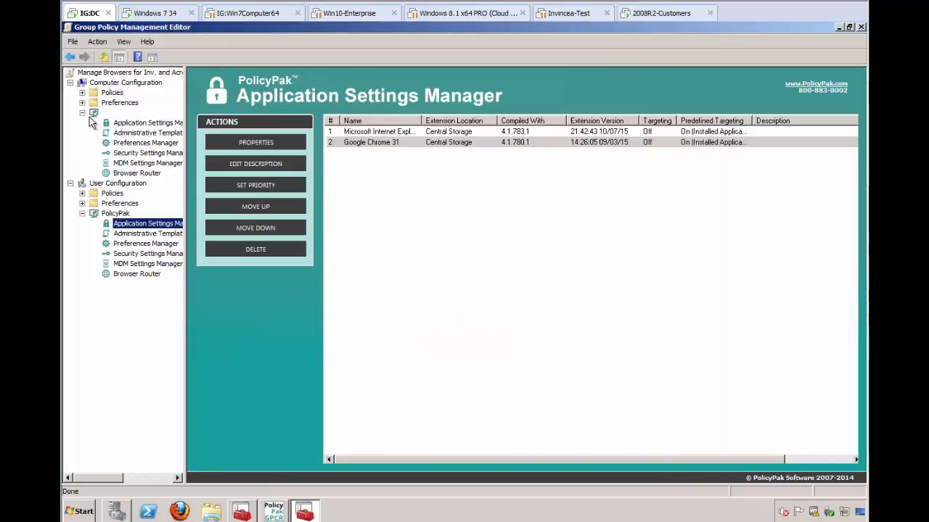
pyautogui.click(149, 123)
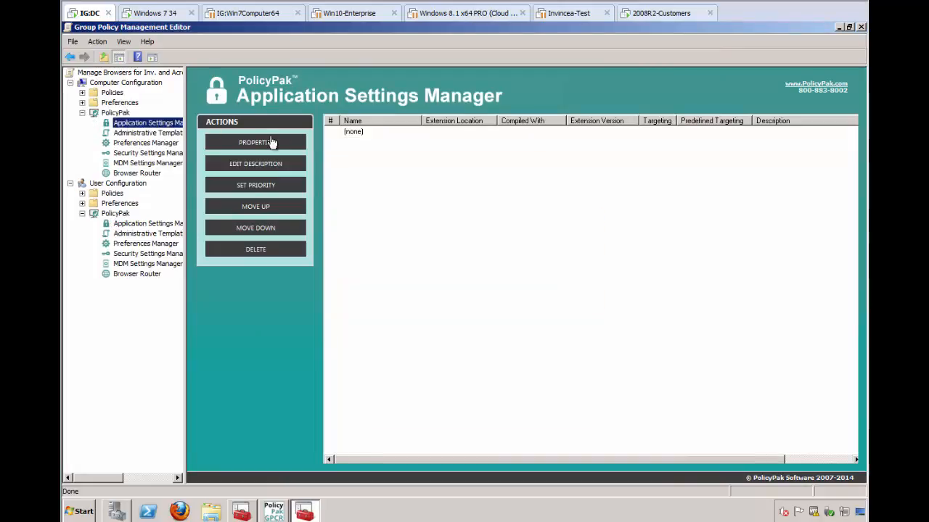
pyautogui.rightClick(369, 149)
pyautogui.moveTo(423, 154)
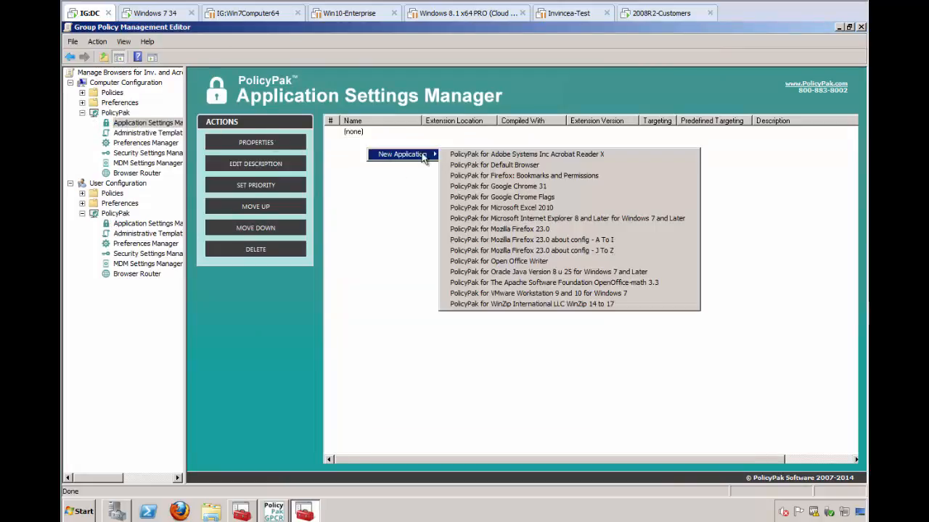
pyautogui.click(563, 230)
pyautogui.click(373, 132)
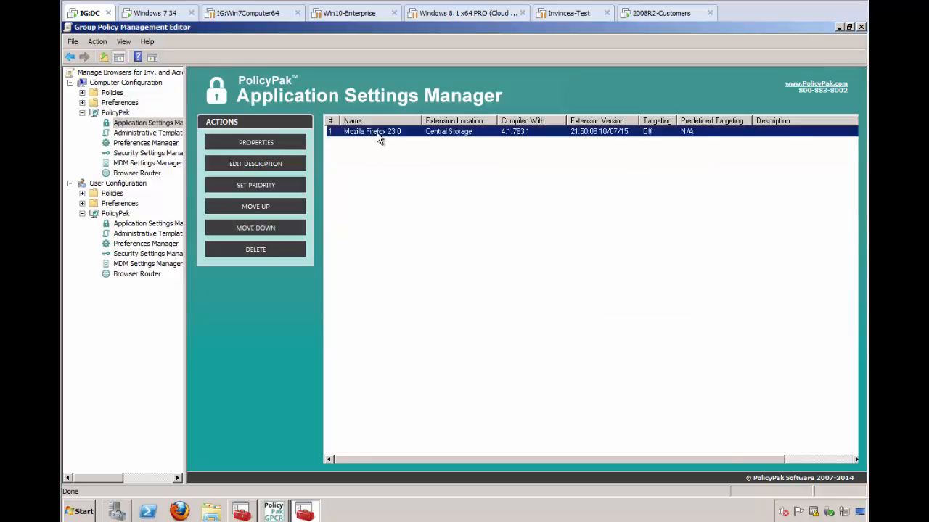
pyautogui.doubleClick(378, 135)
pyautogui.moveTo(356, 138); pyautogui.dragTo(258, 139)
pyautogui.write('www.')
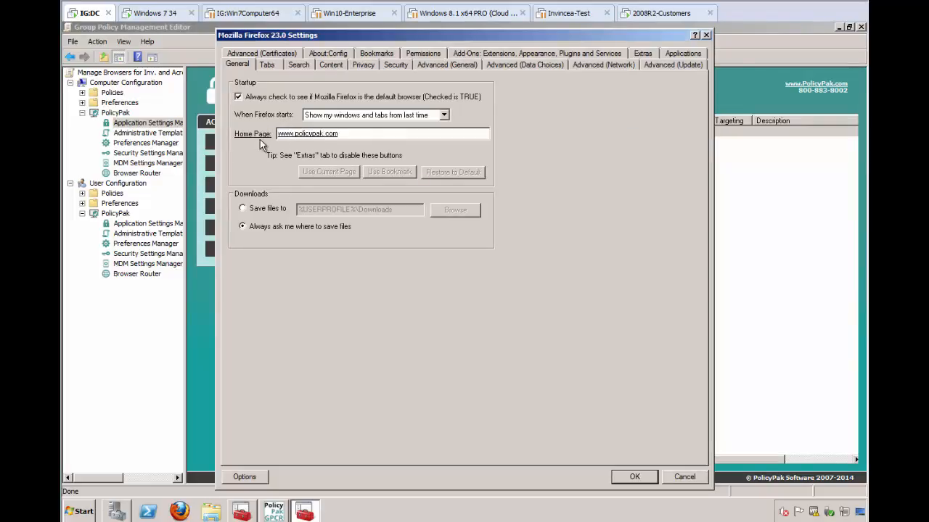
pyautogui.write('policypak.com')
pyautogui.rightClick(296, 135)
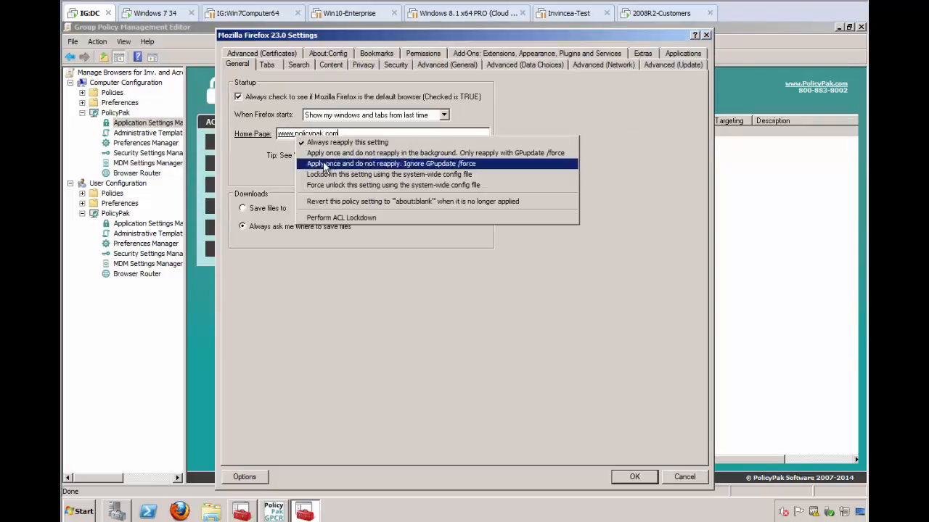
pyautogui.click(349, 175)
pyautogui.rightClick(349, 175)
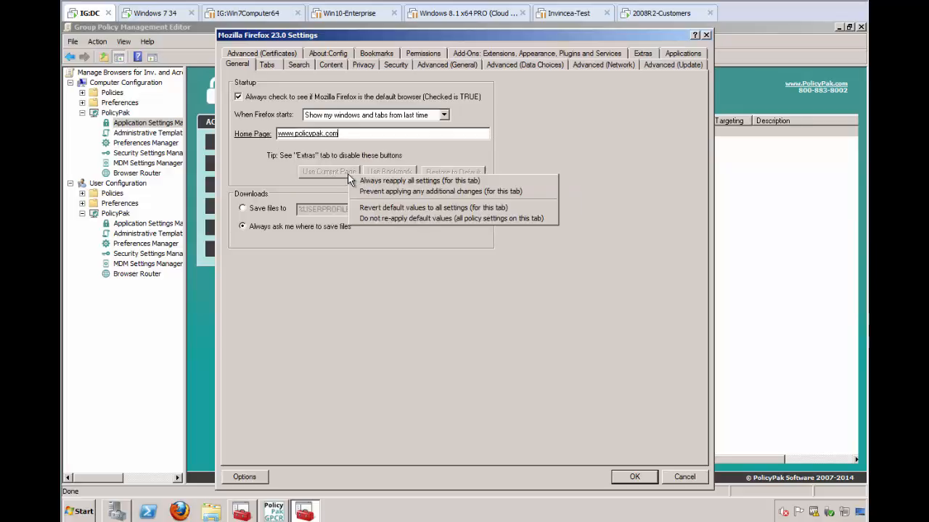
# On Firefox's Security tab, lock down the add-on warning, attack site and web forgery settings using the system-wide config file.
pyautogui.click(393, 65)
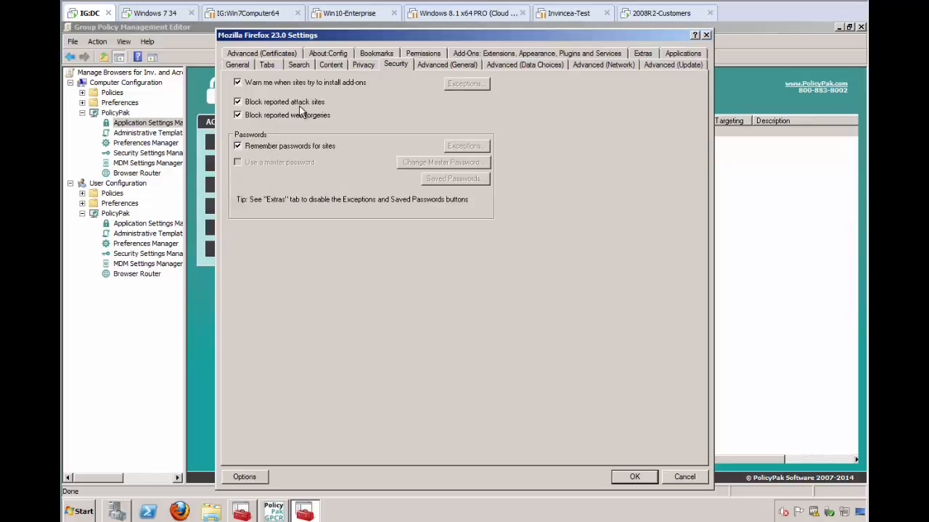
pyautogui.doubleClick(283, 80)
pyautogui.doubleClick(277, 99)
pyautogui.doubleClick(272, 117)
pyautogui.rightClick(288, 82)
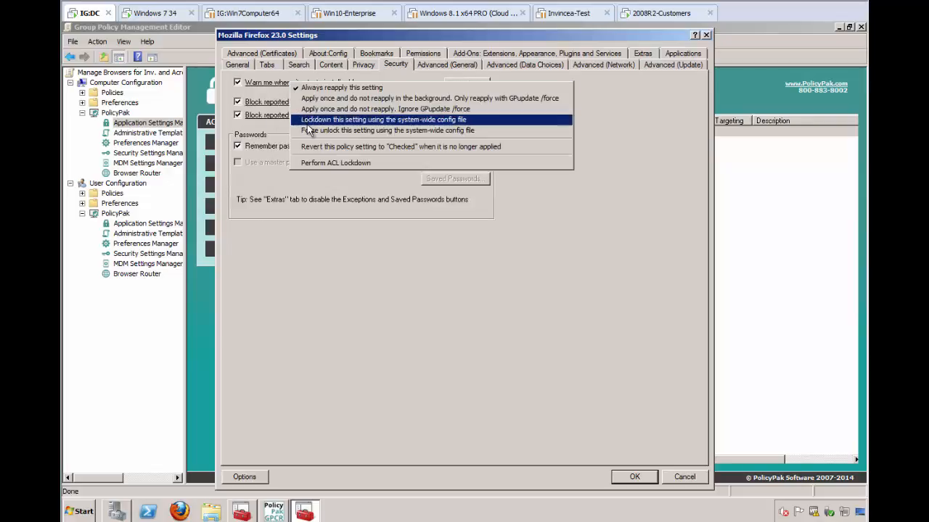
pyautogui.click(294, 118)
pyautogui.rightClick(293, 112)
pyautogui.click(309, 148)
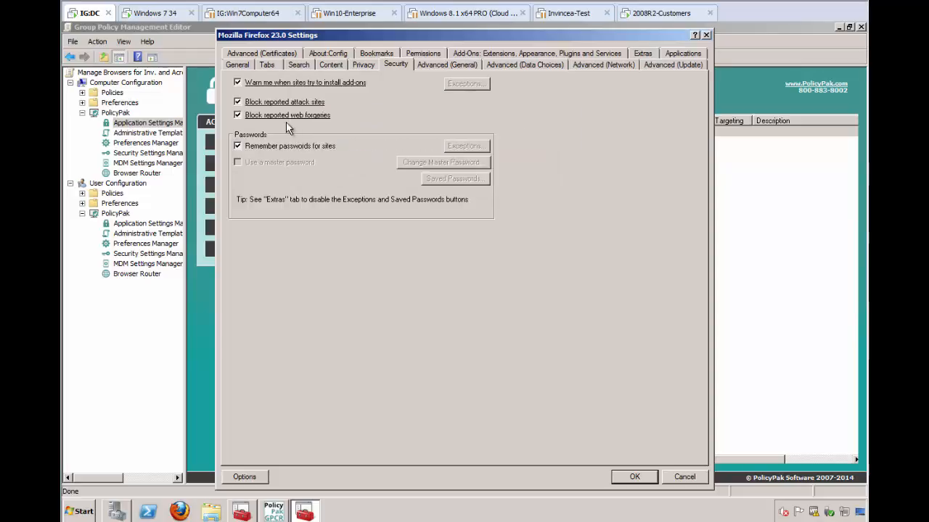
pyautogui.rightClick(287, 120)
pyautogui.click(306, 153)
# Clear 'Remember passwords for sites', lock it down with the system-wide config file, and confirm the Firefox settings.
pyautogui.click(288, 151)
pyautogui.rightClick(282, 150)
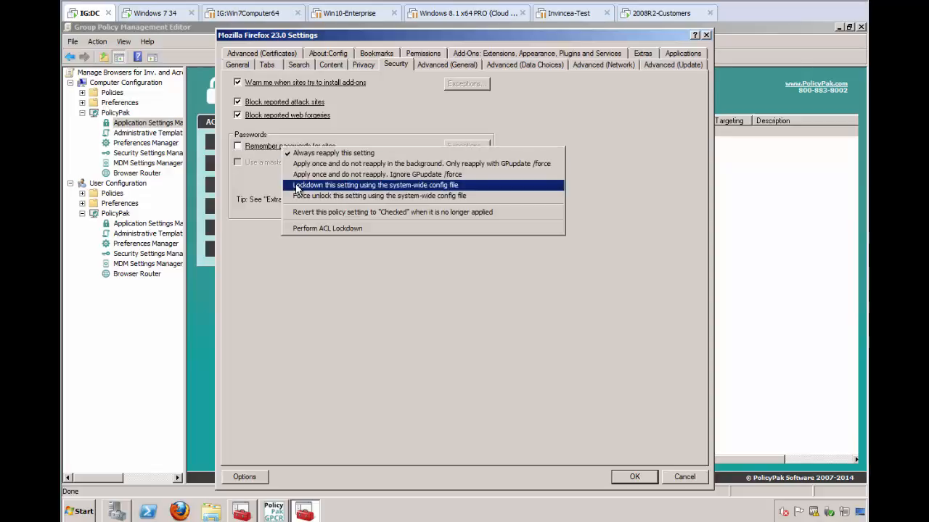
pyautogui.click(290, 179)
pyautogui.click(622, 477)
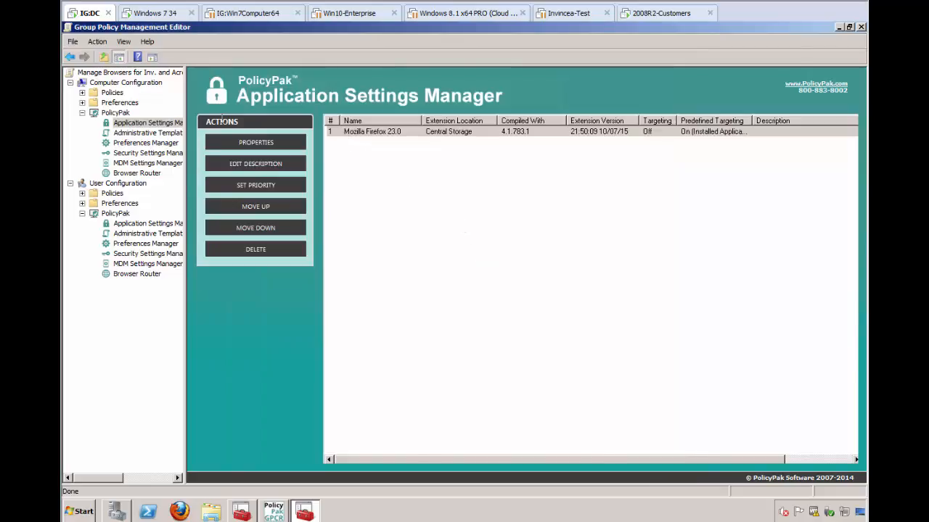
# Add PolicyPak for Adobe Systems Inc Acrobat Reader X to the user-side Application Settings Manager.
pyautogui.click(142, 223)
pyautogui.rightClick(350, 172)
pyautogui.moveTo(363, 176)
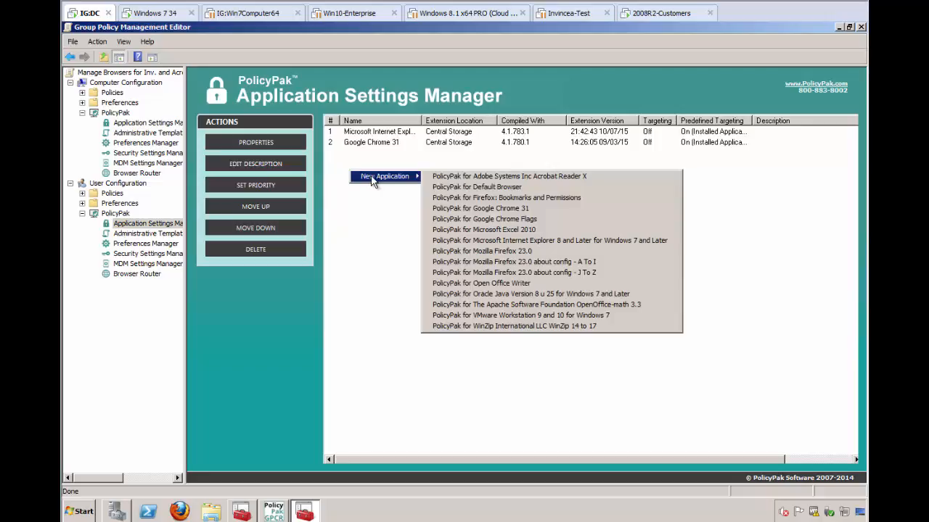
pyautogui.click(520, 181)
# Open the Acrobat Reader X settings, clear 'Enable Acrobat JavaScript' and disable its control in the target application.
pyautogui.click(393, 155)
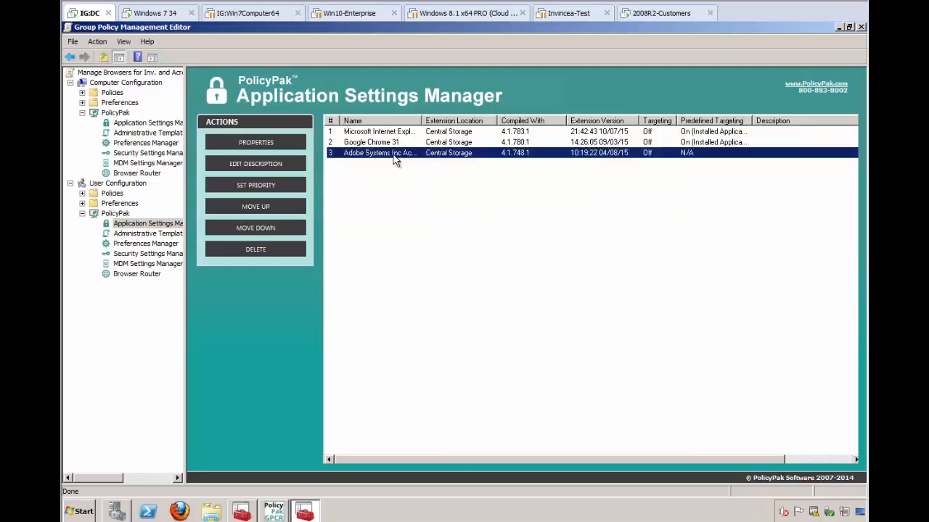
pyautogui.doubleClick(393, 155)
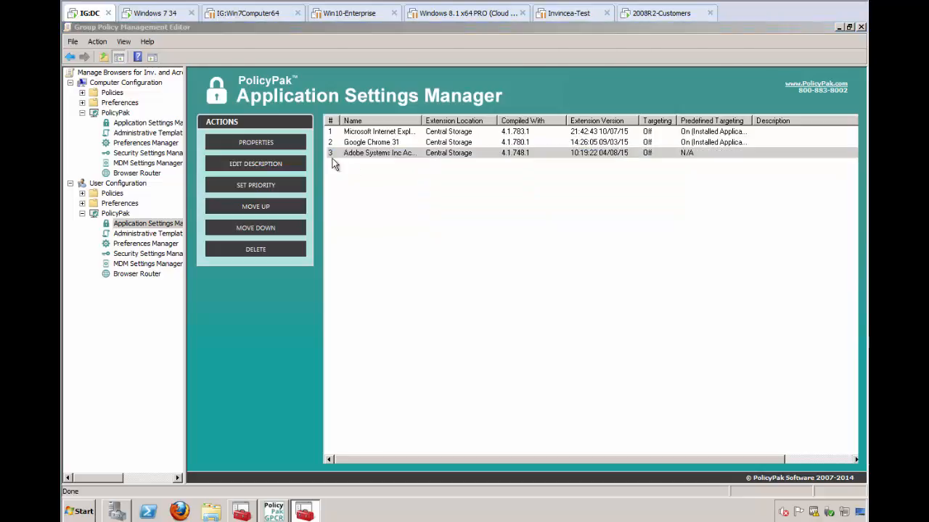
pyautogui.click(230, 47)
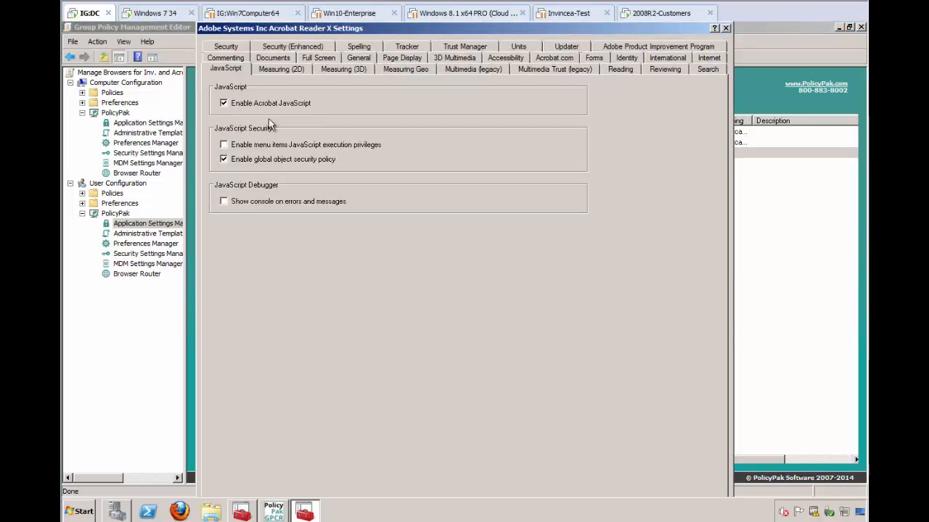
pyautogui.click(258, 105)
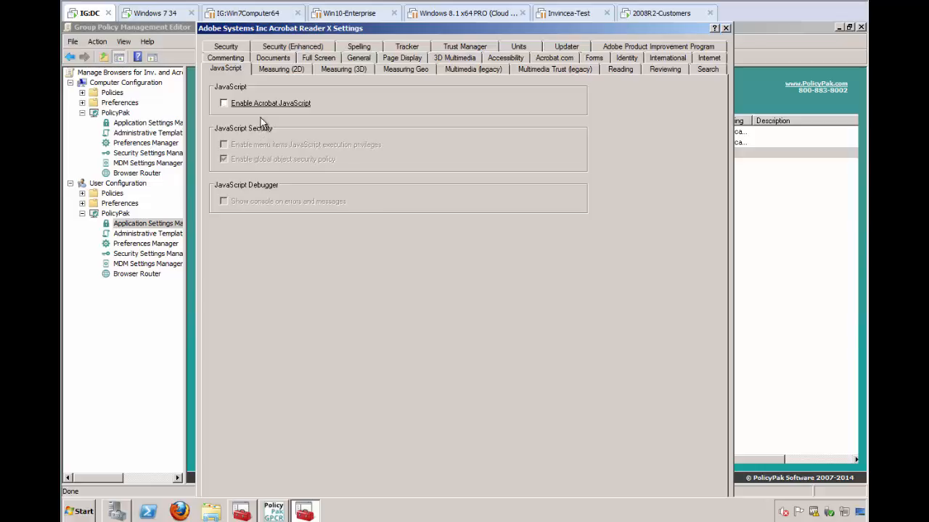
pyautogui.rightClick(263, 107)
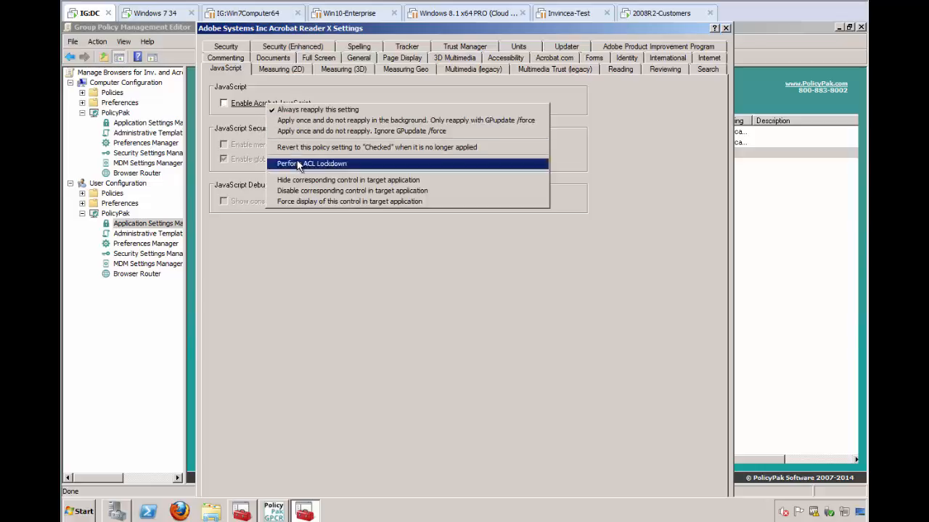
pyautogui.click(306, 192)
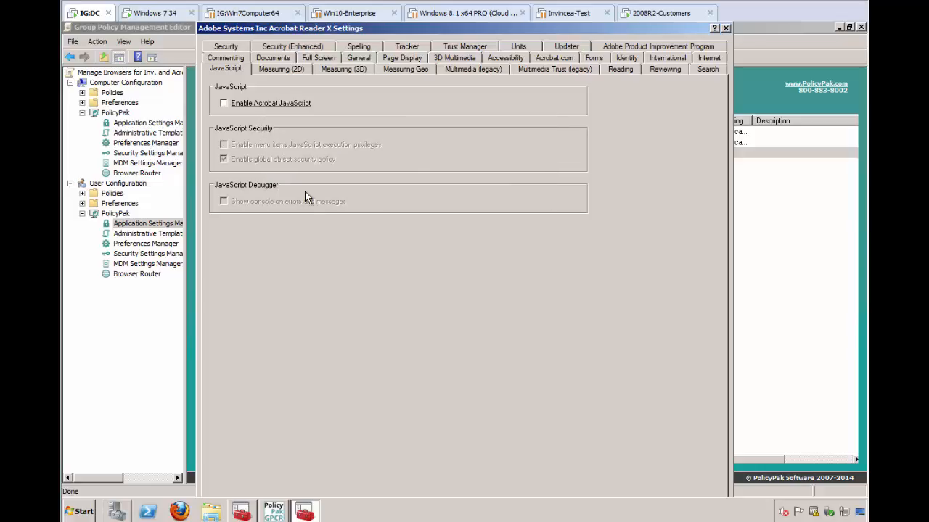
# On the Security (Enhanced) tab, disable the 'Enable Enhanced Security' control in the target application.
pyautogui.click(234, 48)
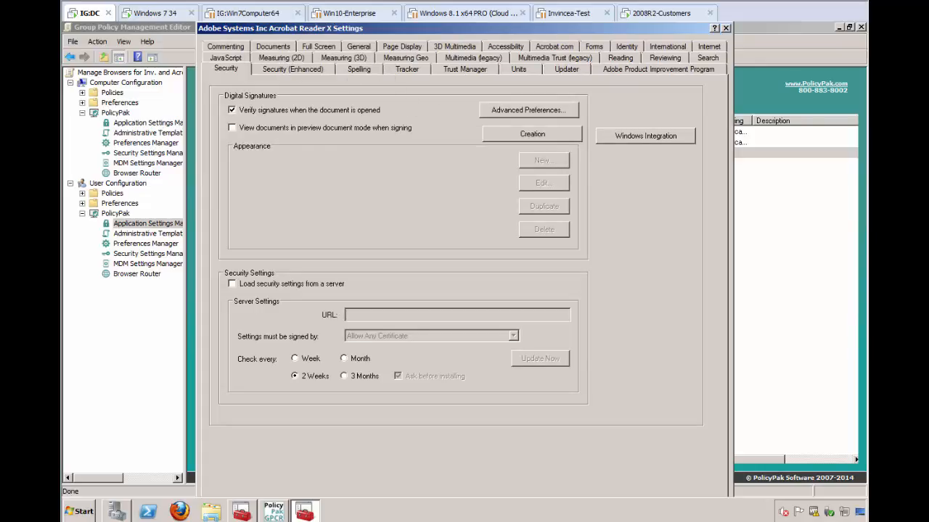
pyautogui.click(317, 70)
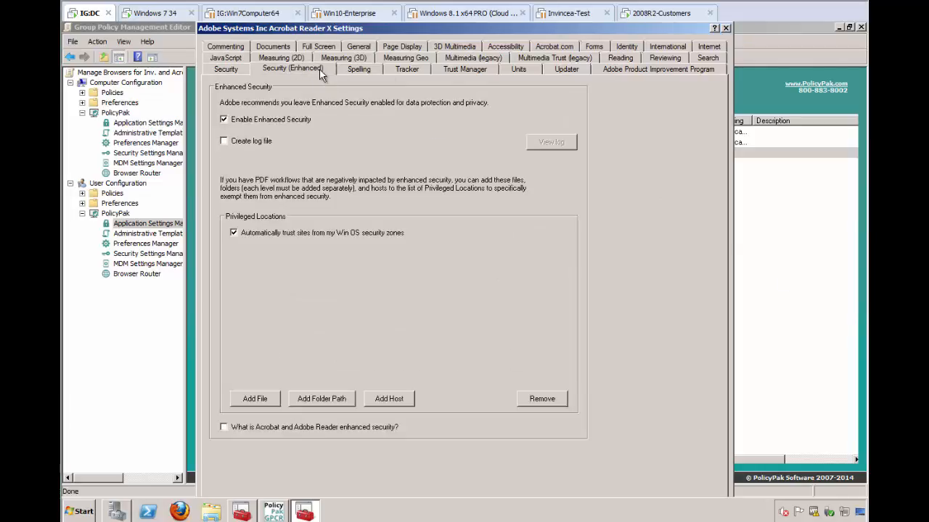
pyautogui.rightClick(256, 118)
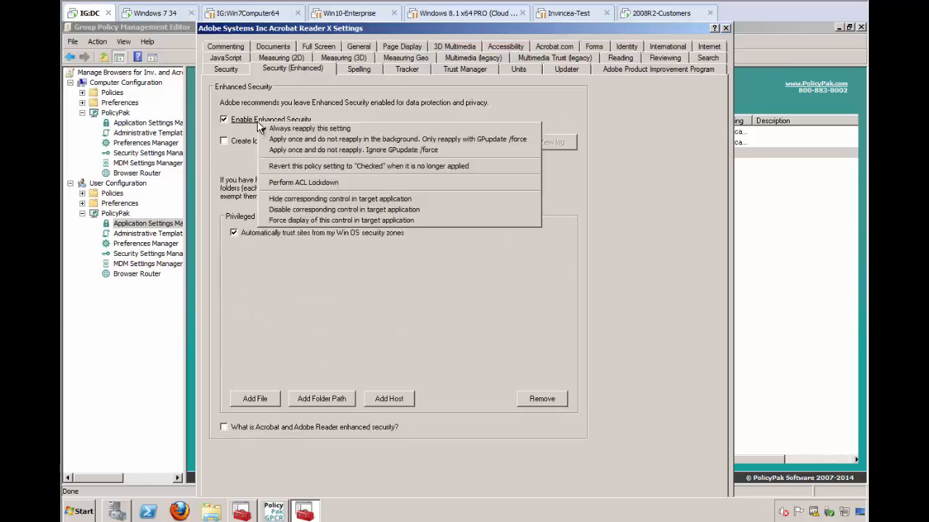
pyautogui.click(307, 212)
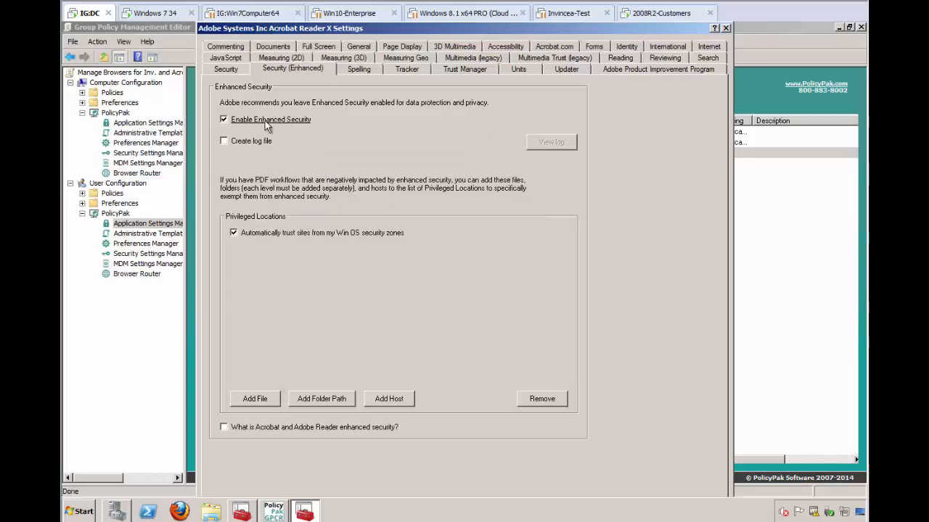
# Set Page Units to Millimeters on the Units tab and confirm the Acrobat Reader X settings.
pyautogui.click(518, 70)
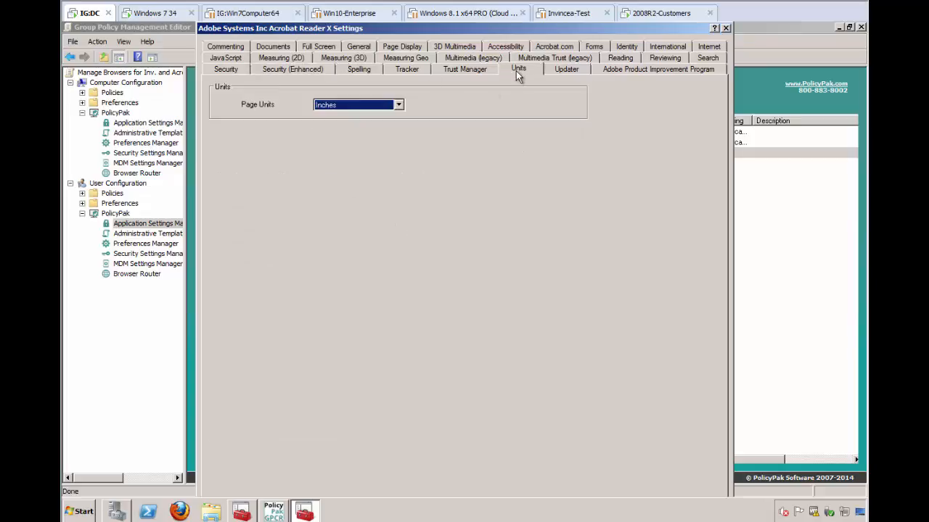
pyautogui.click(363, 105)
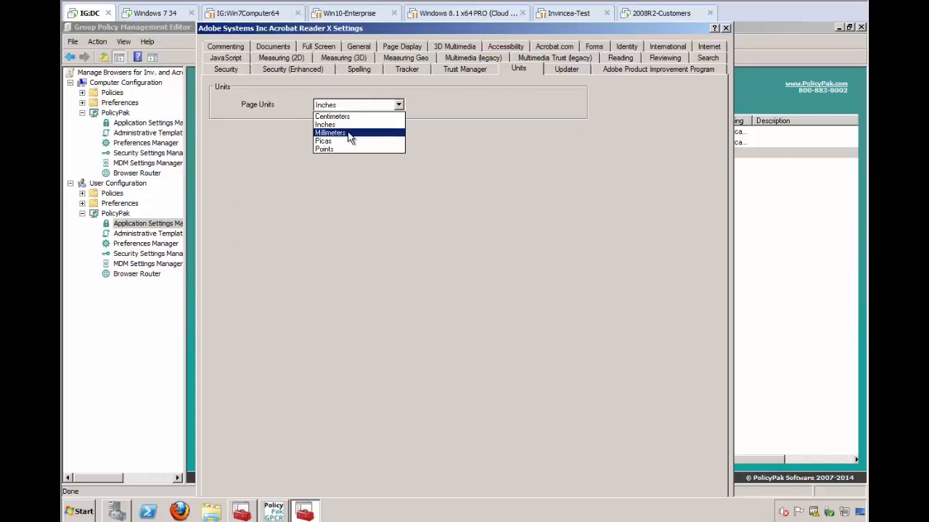
pyautogui.click(349, 133)
pyautogui.rightClick(348, 107)
pyautogui.click(467, 263)
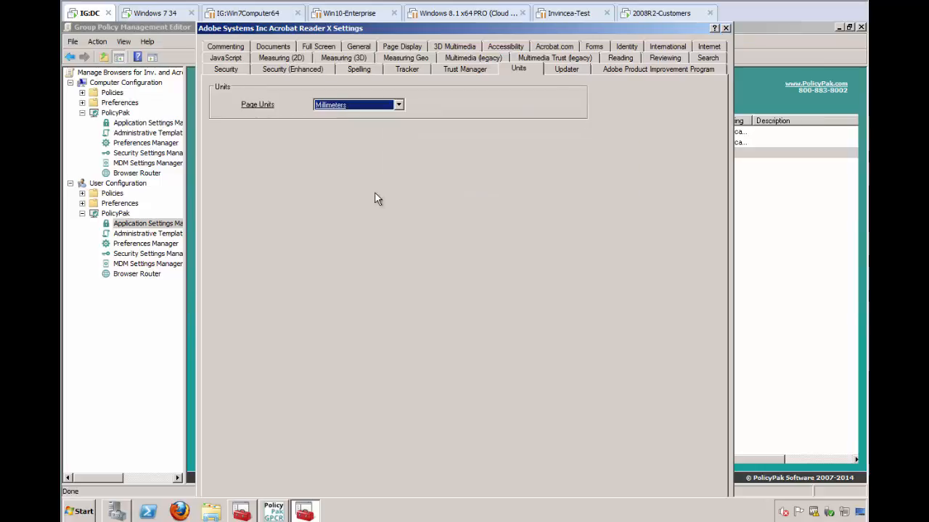
pyautogui.press('Return')
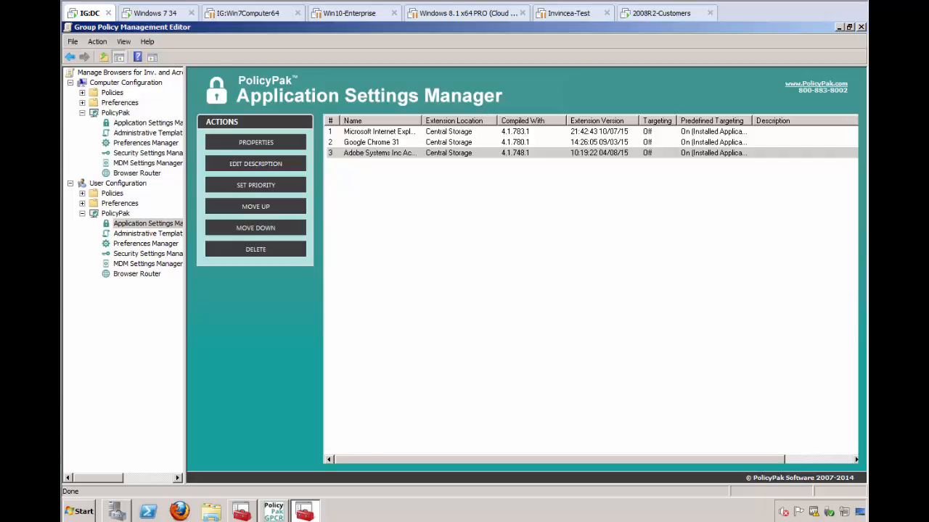
# Switch to the Windows 7 client, run gpupdate in a command prompt, and close the window.
pyautogui.hotkey('alt', 'Tab')
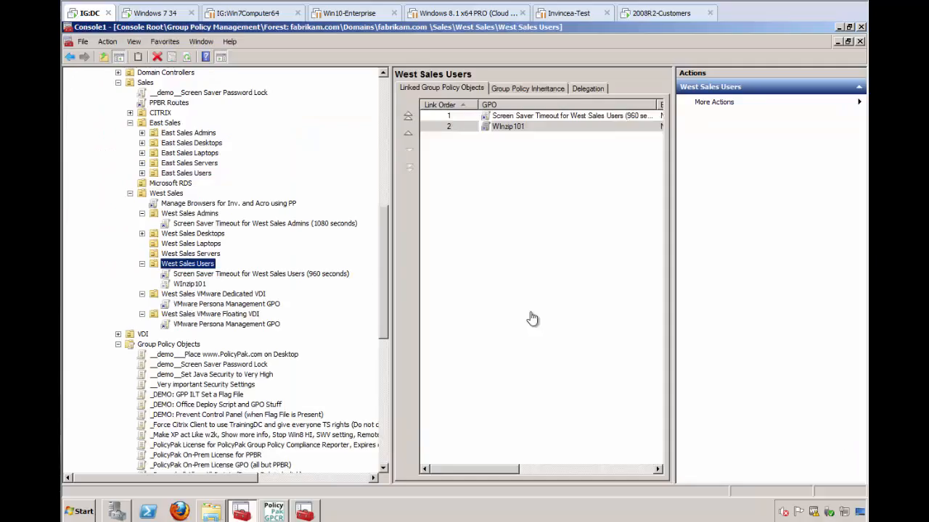
pyautogui.click(152, 13)
pyautogui.press('super')
pyautogui.write('cmd')
pyautogui.press('Return')
pyautogui.write('gpupdate')
pyautogui.press('Return')
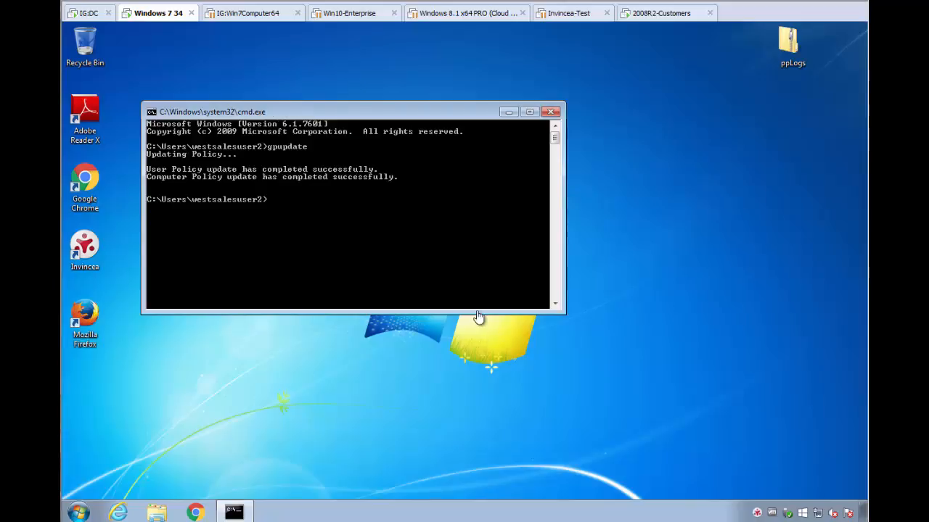
pyautogui.click(552, 111)
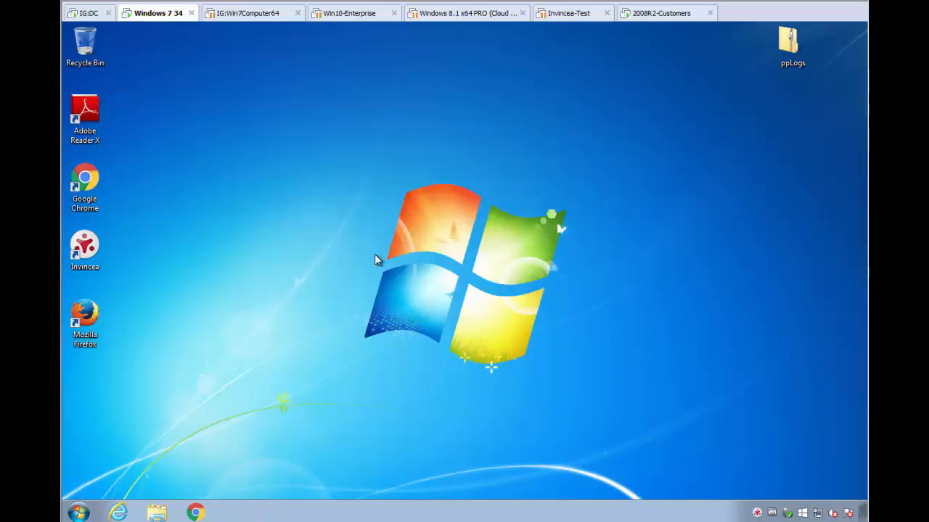
# Open Internet Explorer and examine the Advanced tab of Internet Options.
pyautogui.click(120, 513)
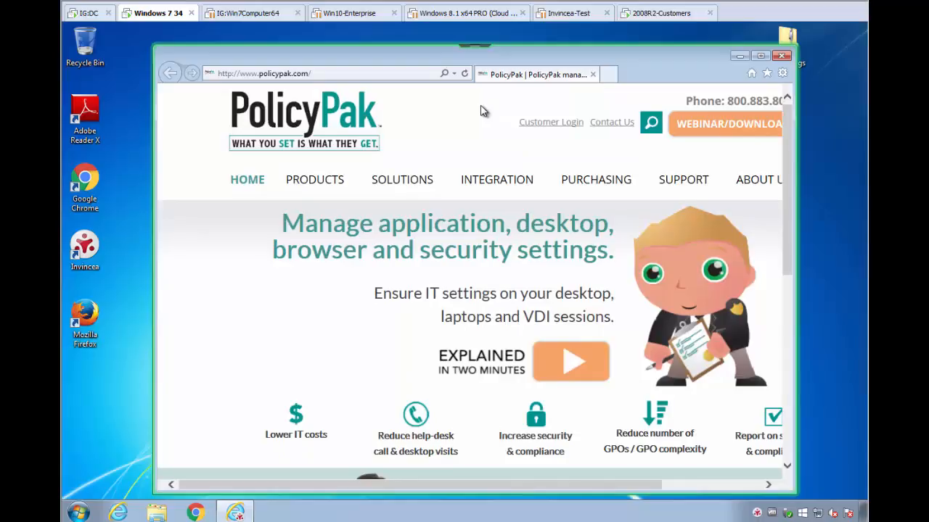
pyautogui.click(782, 74)
pyautogui.click(671, 251)
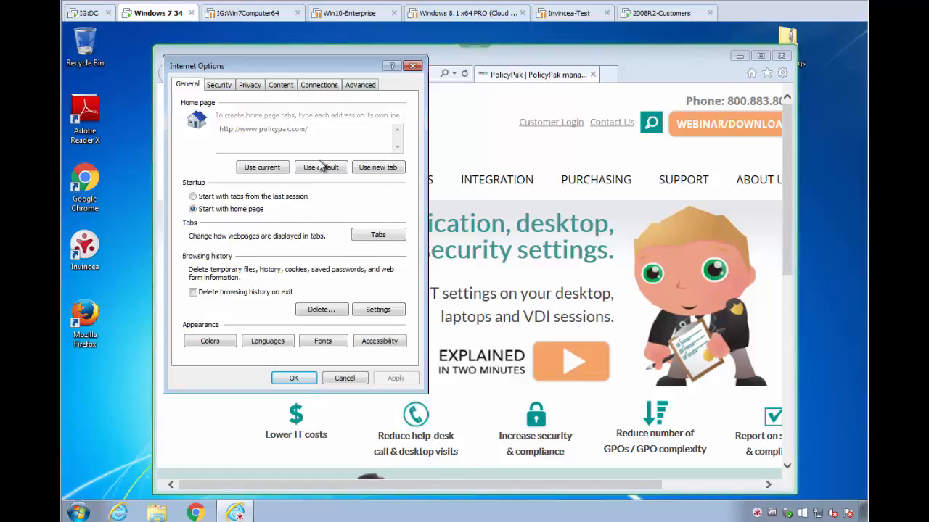
pyautogui.click(370, 87)
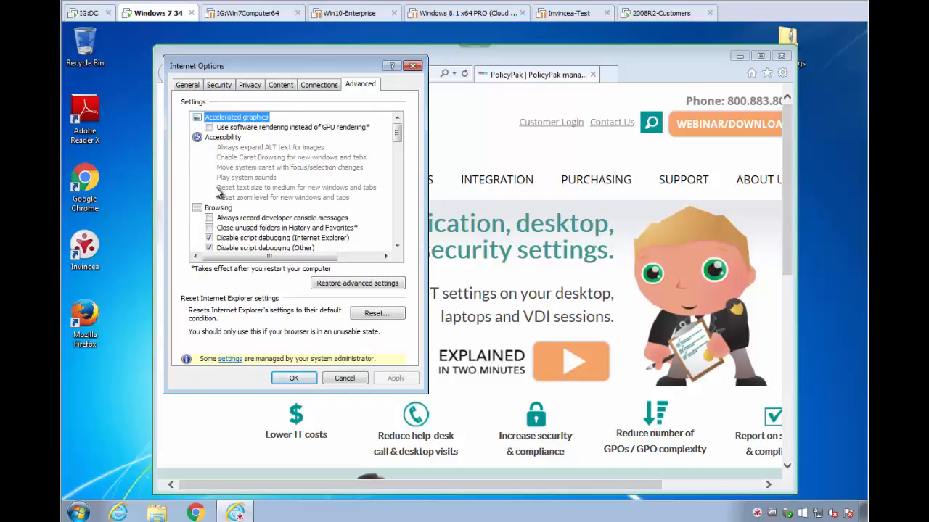
pyautogui.click(412, 65)
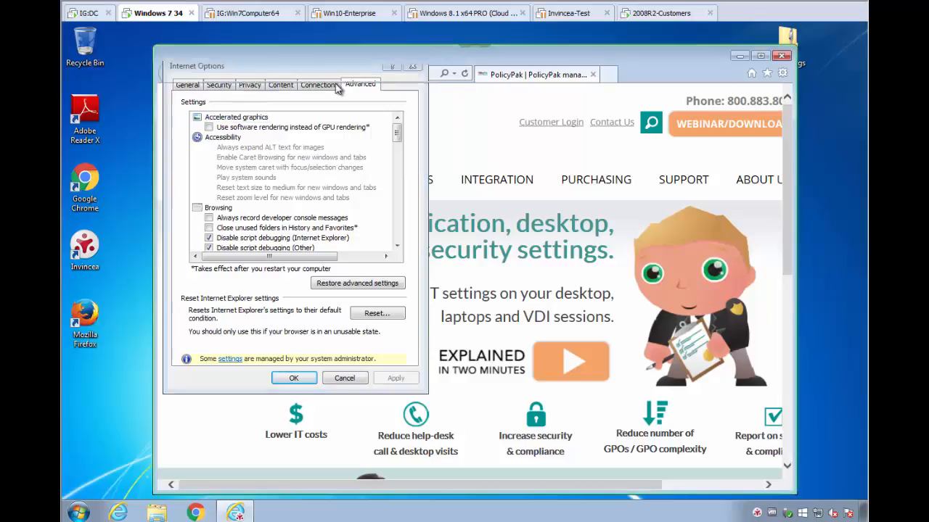
pyautogui.click(338, 72)
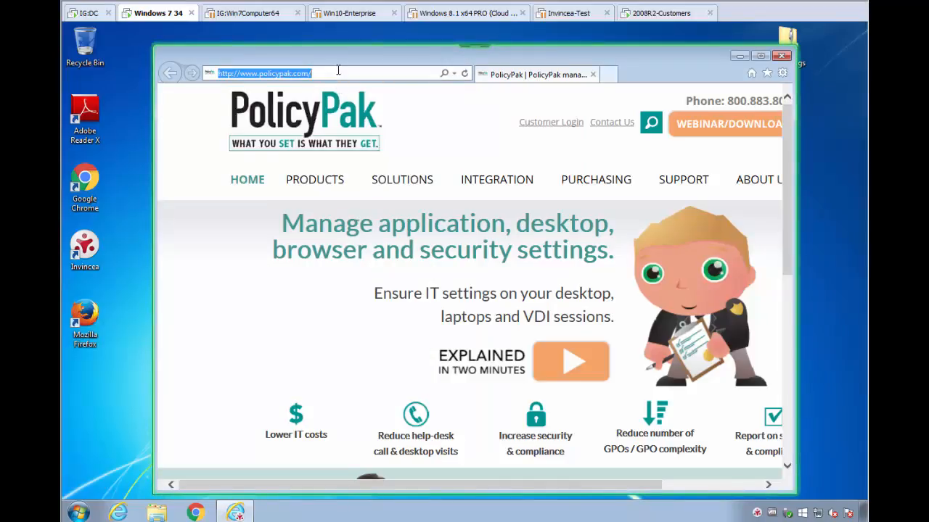
pyautogui.write('www.goto')
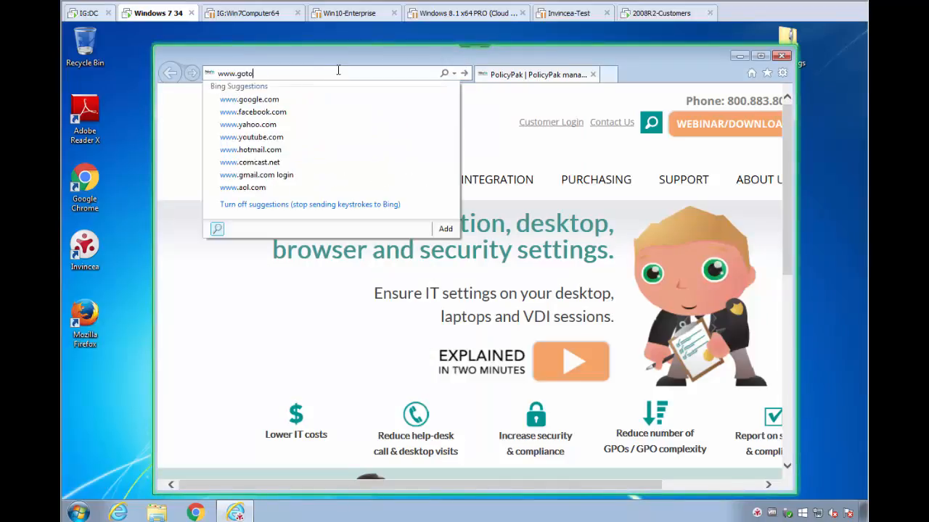
pyautogui.write('meeting.com')
pyautogui.press('Return')
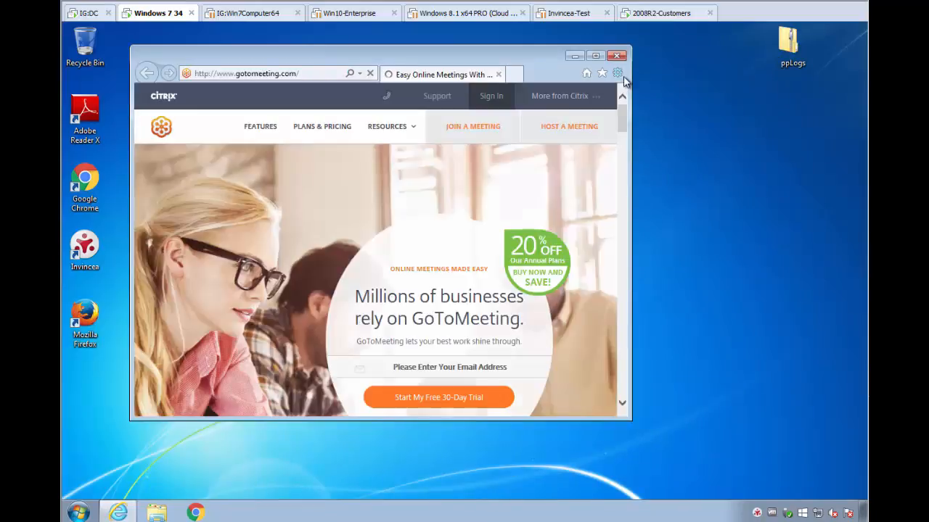
# Recheck the Advanced tab of Internet Options on the GoToMeeting page, then close Internet Explorer.
pyautogui.hotkey('alt', 'x')
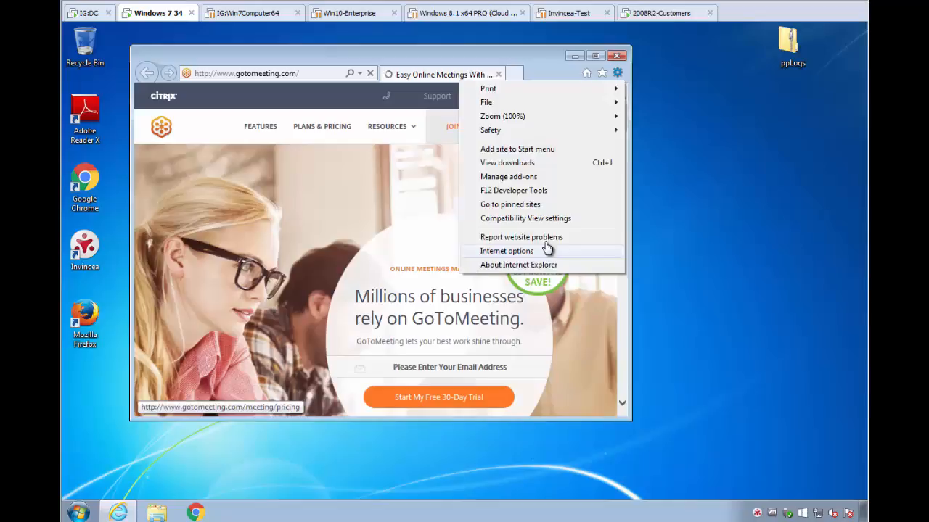
pyautogui.click(546, 250)
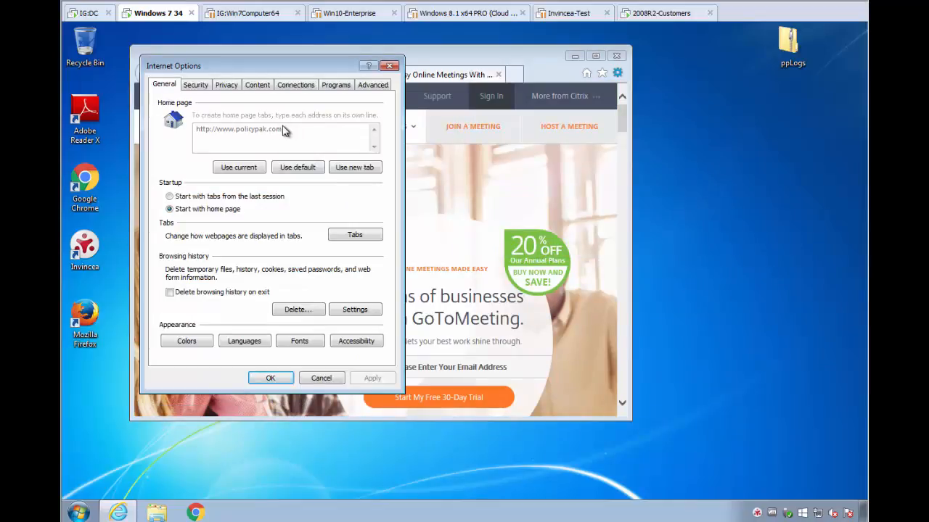
pyautogui.click(372, 86)
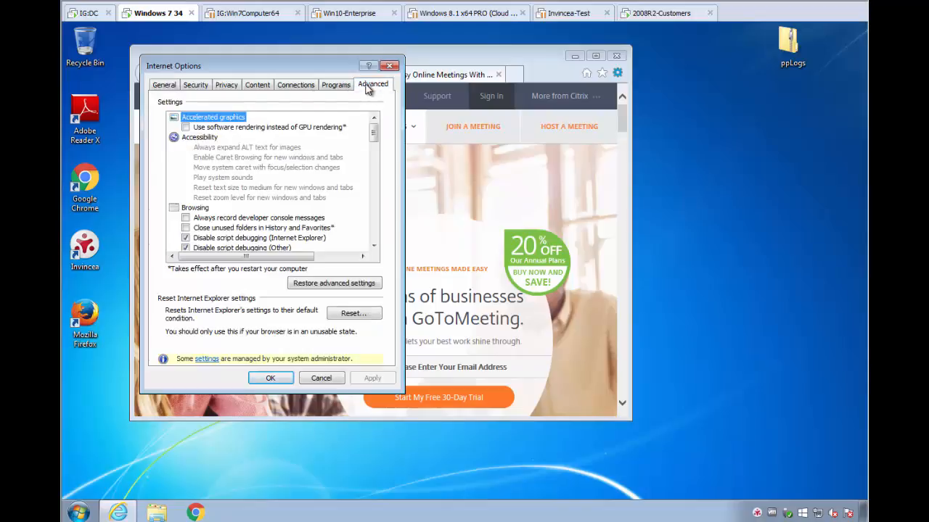
pyautogui.click(389, 65)
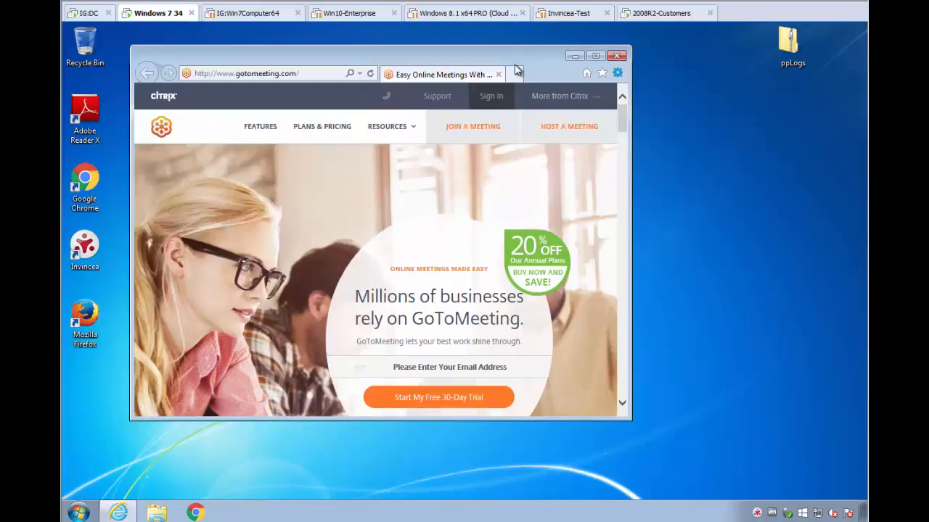
pyautogui.click(620, 58)
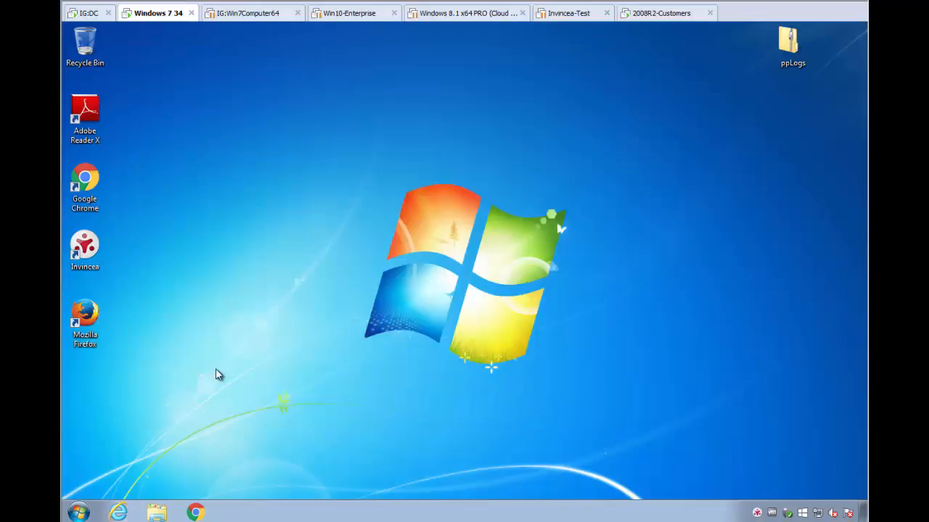
# Open Google Chrome's settings page and enable the Cisco WebEx Extension.
pyautogui.click(196, 514)
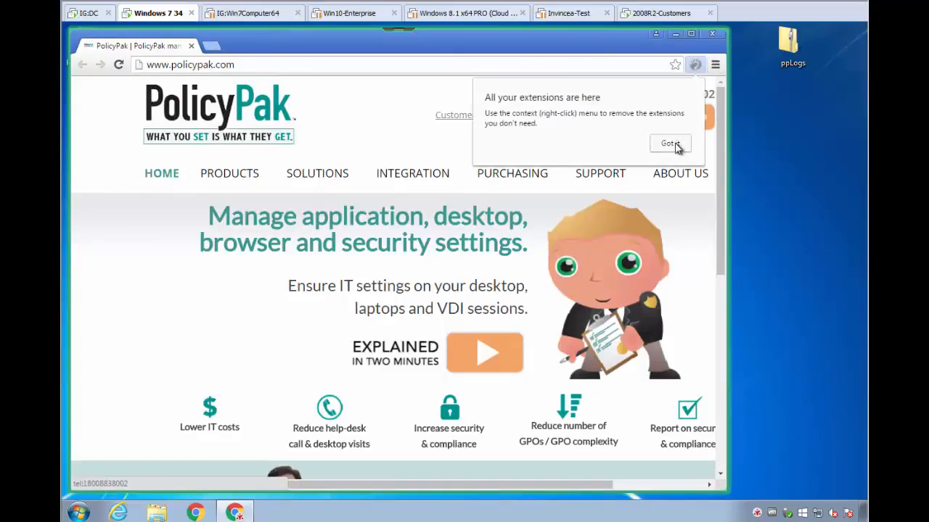
pyautogui.click(676, 146)
pyautogui.click(714, 64)
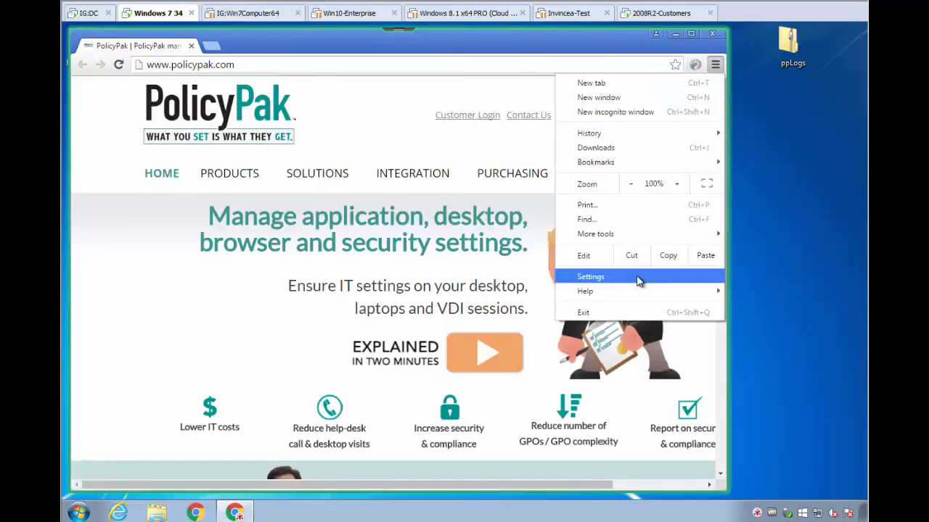
pyautogui.click(636, 274)
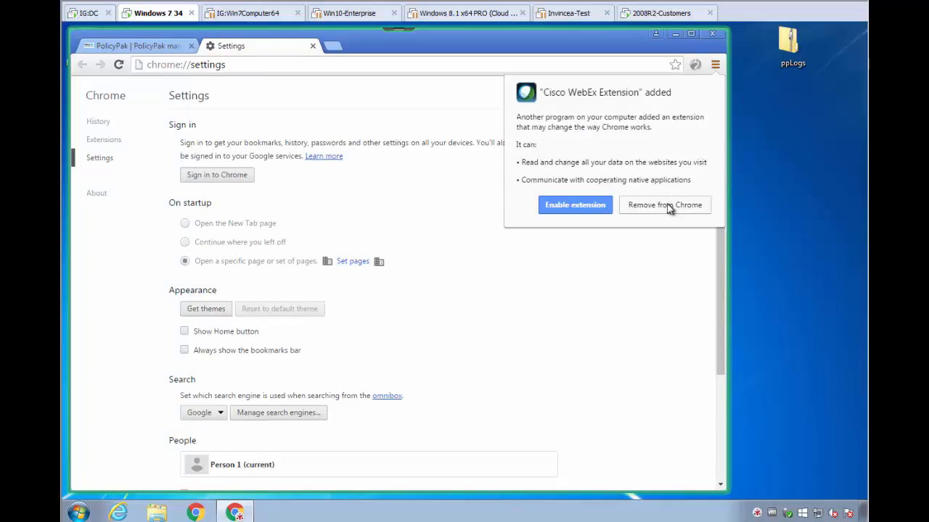
pyautogui.click(583, 207)
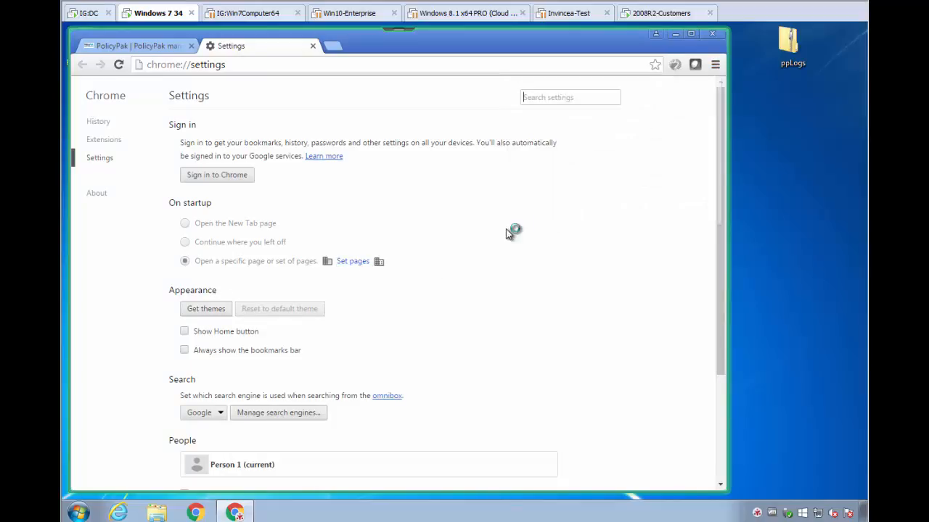
# Examine Chrome's managed startup and privacy settings, then close Chrome.
pyautogui.click(380, 264)
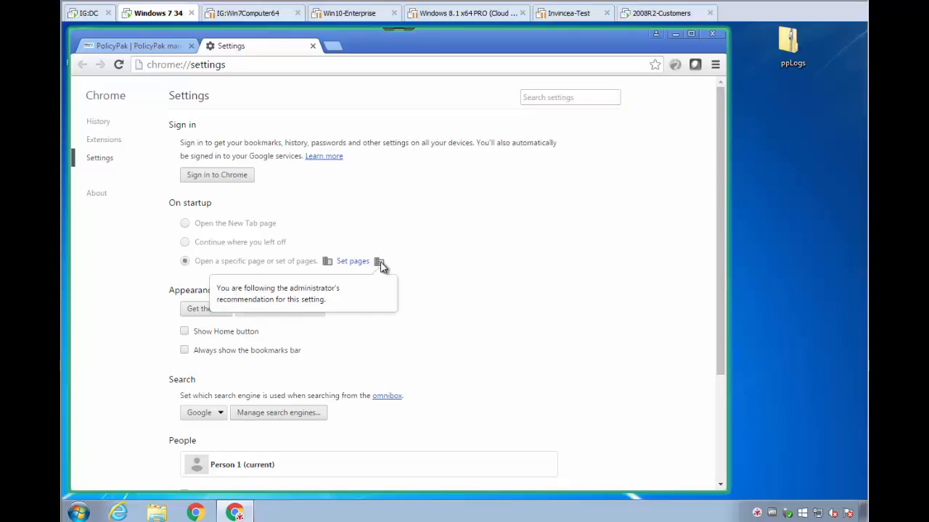
pyautogui.scroll(-5, 405, 257)
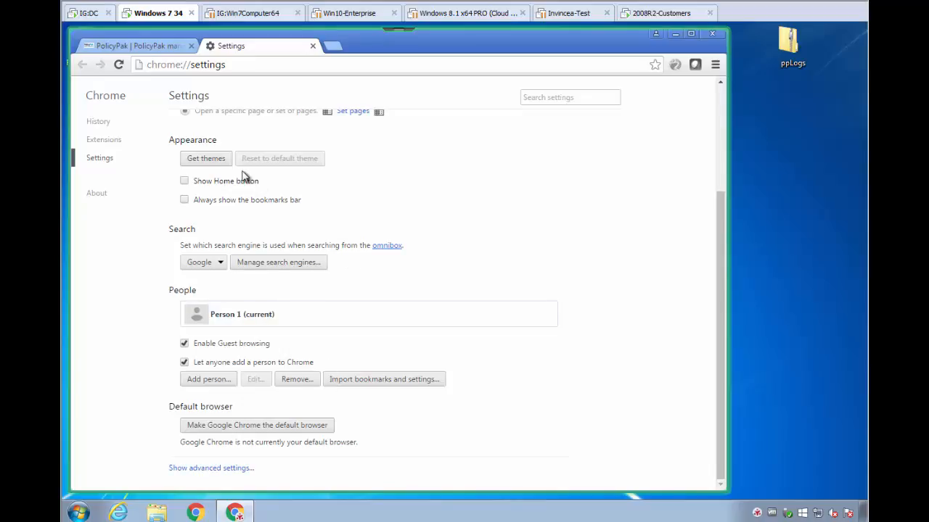
pyautogui.scroll(4, 245, 177)
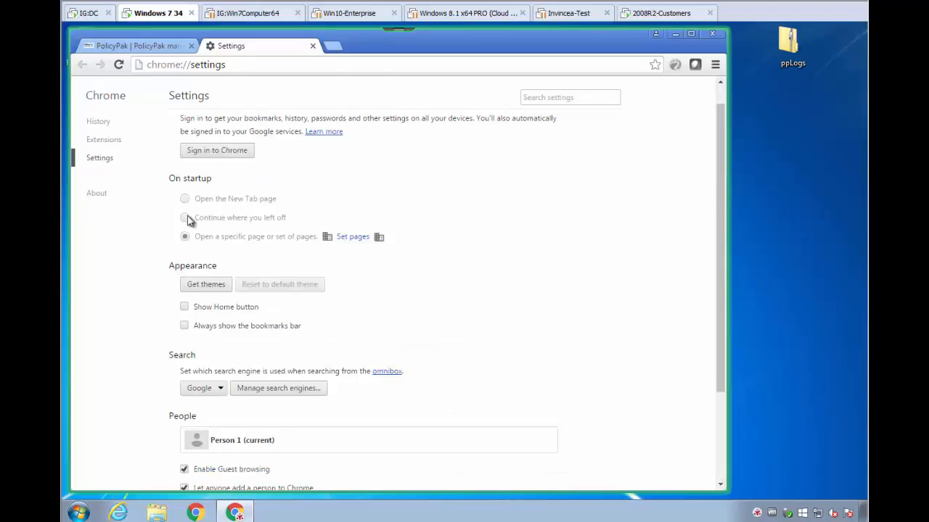
pyautogui.scroll(-4, 333, 297)
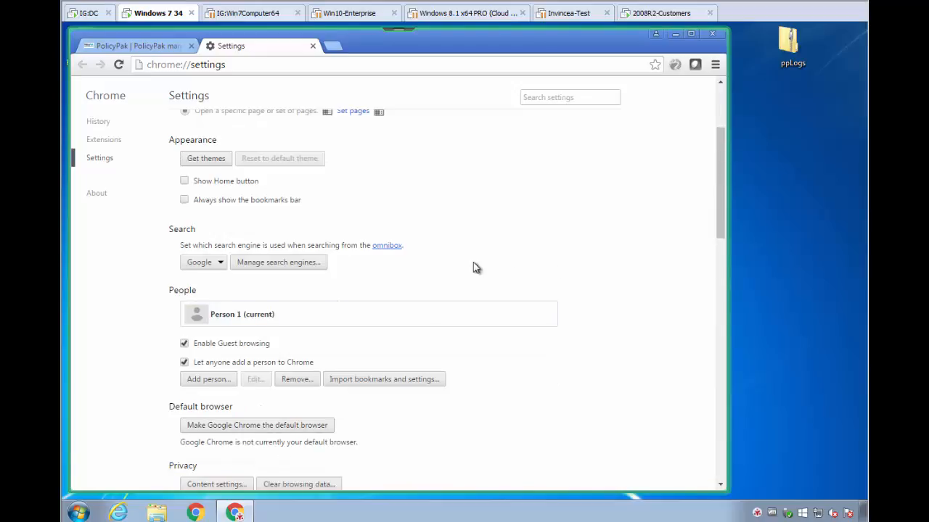
pyautogui.scroll(-5, 472, 266)
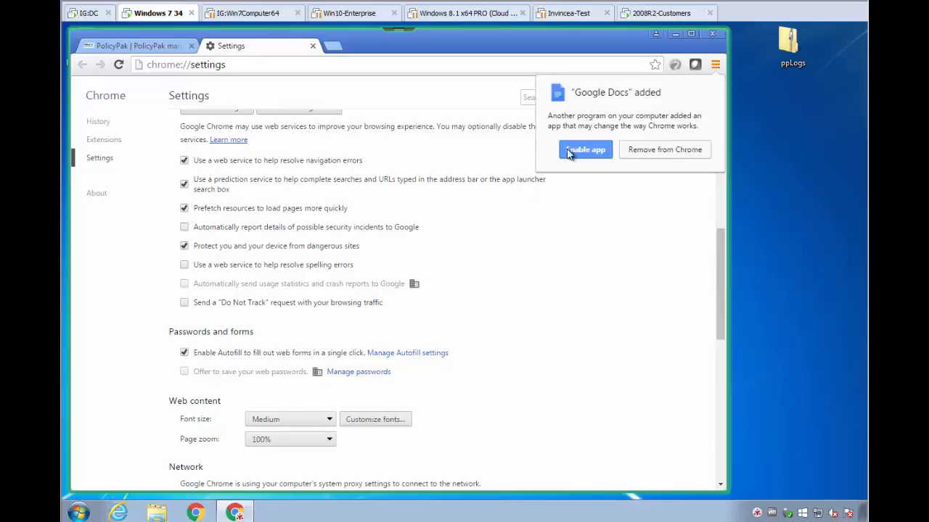
pyautogui.click(712, 35)
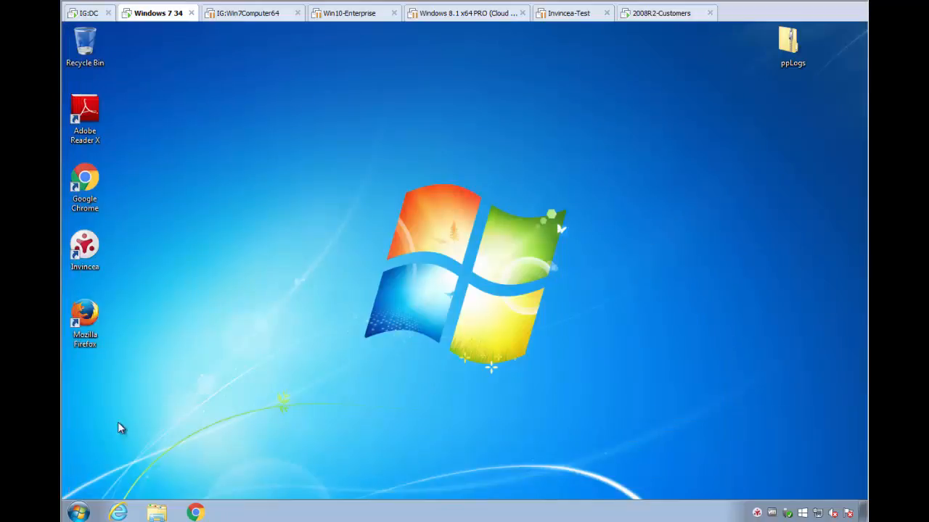
# Open Firefox options, examine the General and Security sections, and close Firefox with both tabs.
pyautogui.doubleClick(82, 318)
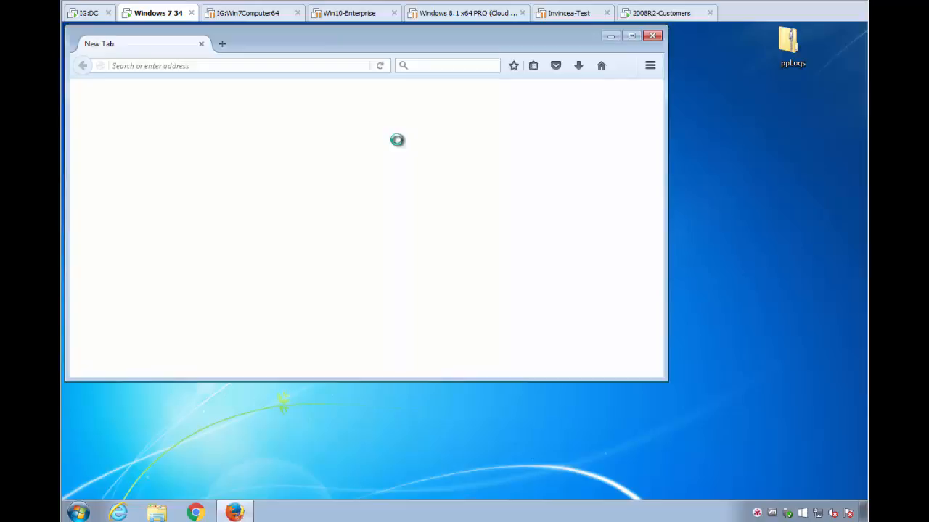
pyautogui.moveTo(429, 38); pyautogui.dragTo(434, 64)
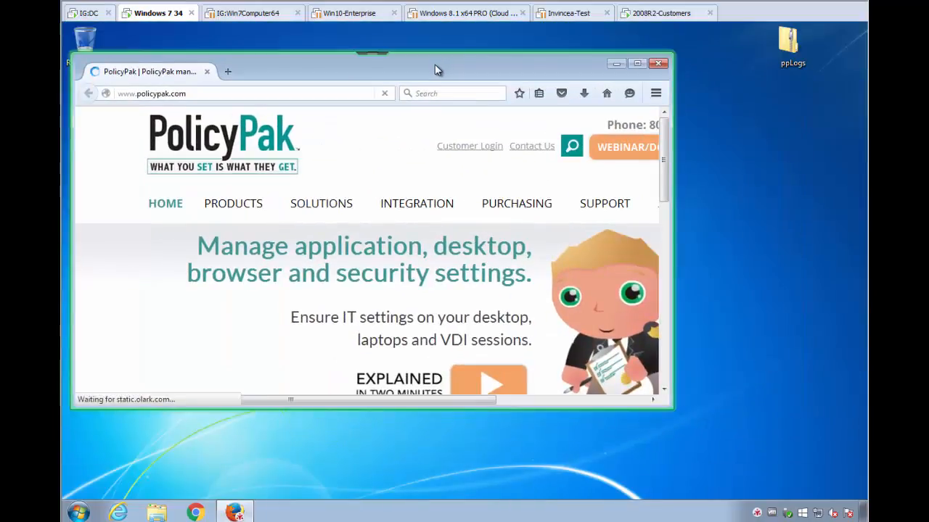
pyautogui.click(658, 93)
pyautogui.click(573, 277)
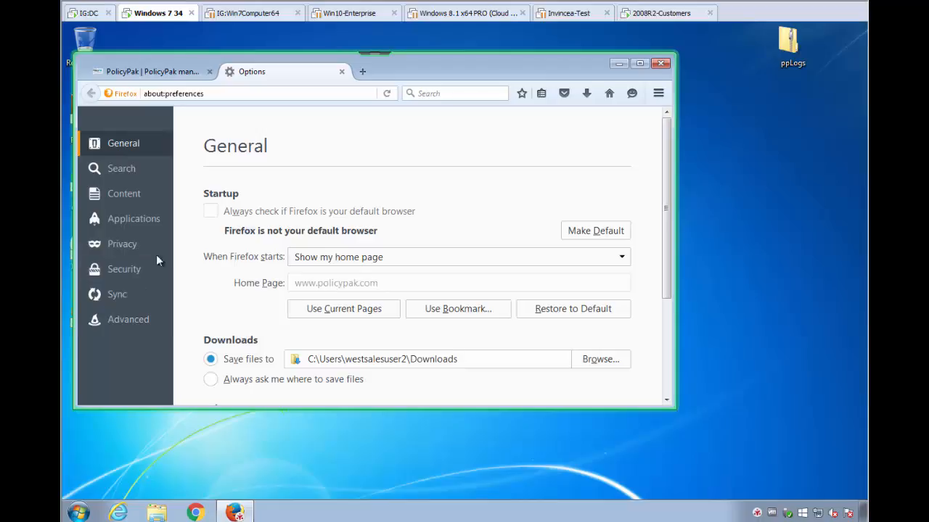
pyautogui.click(119, 270)
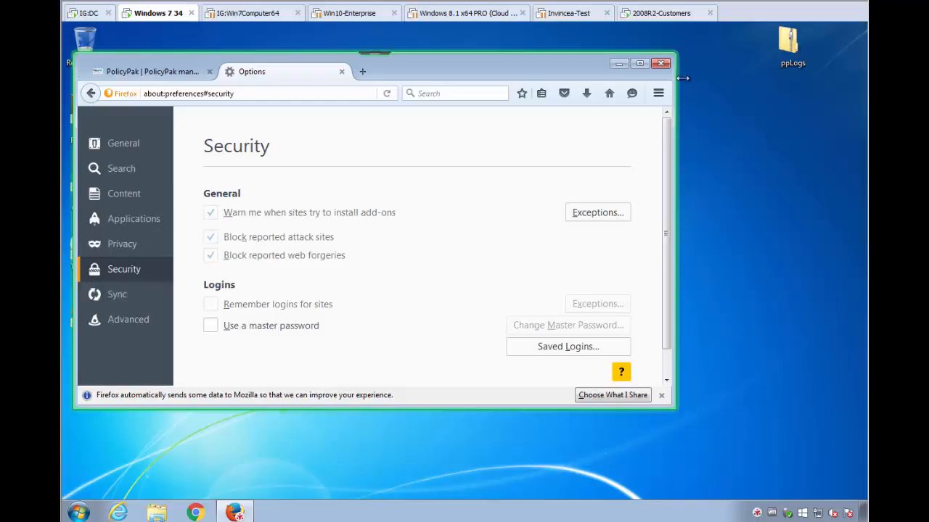
pyautogui.click(661, 64)
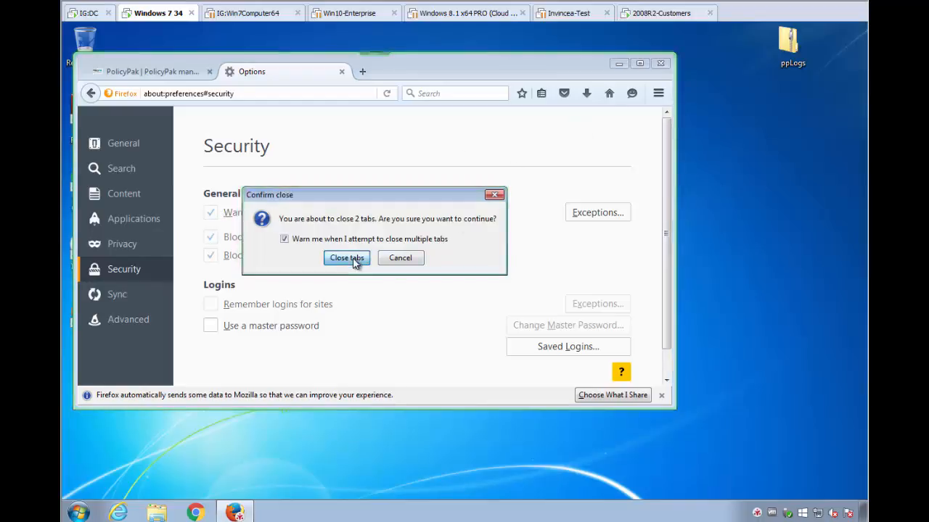
pyautogui.click(347, 258)
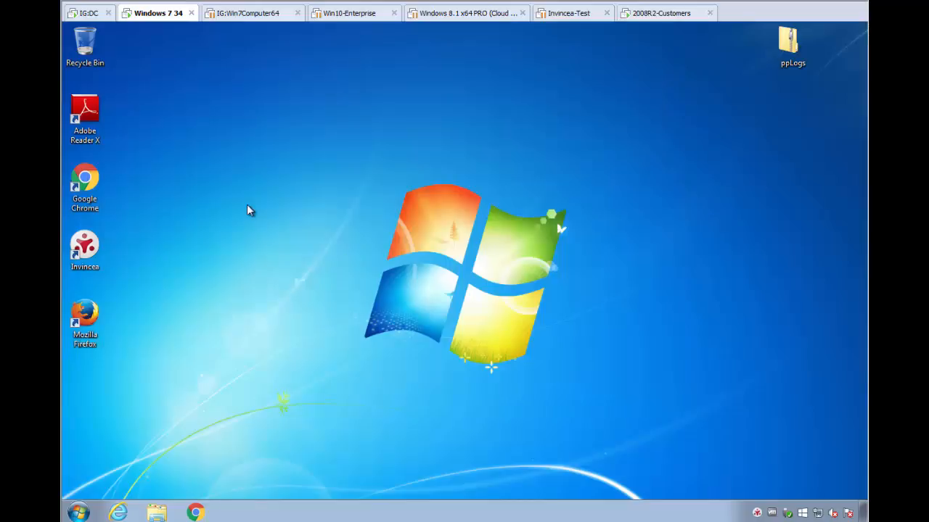
# Open Adobe Reader X preferences, examine the JavaScript category, then close the dialog and Reader.
pyautogui.doubleClick(91, 110)
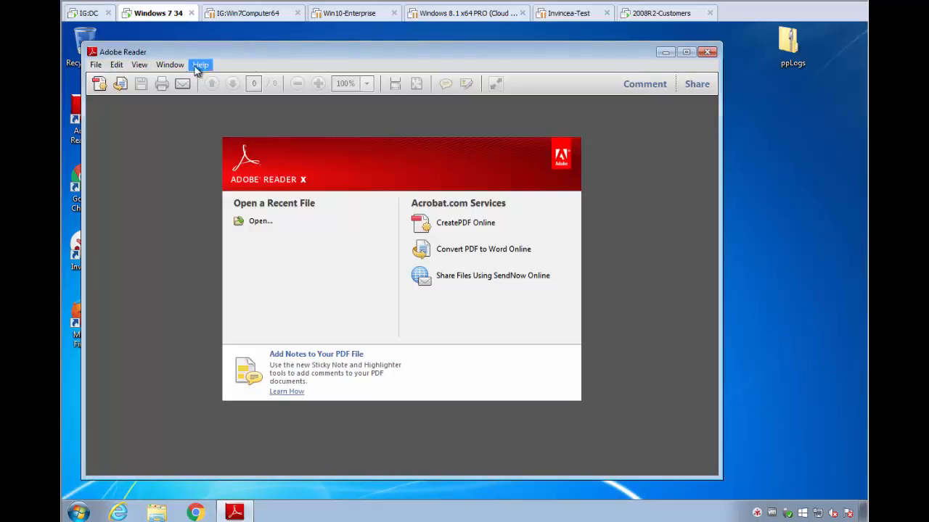
pyautogui.click(116, 65)
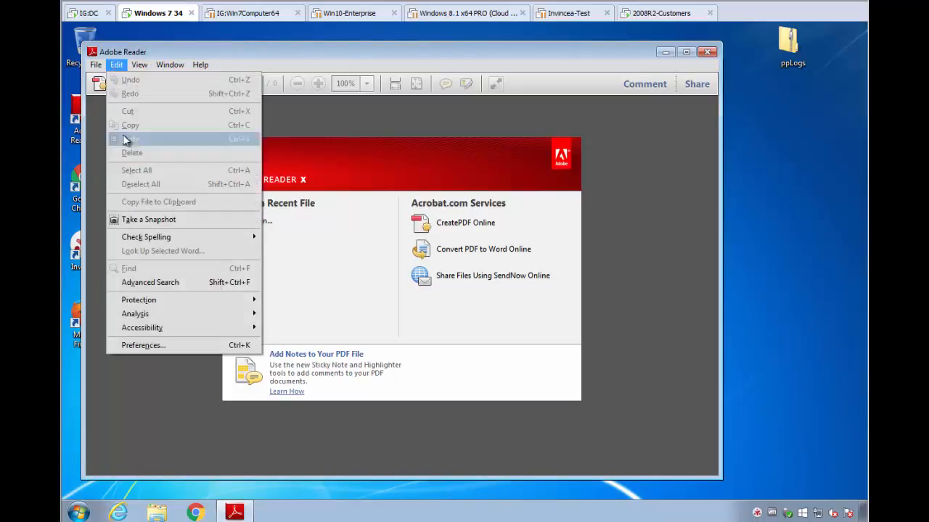
pyautogui.click(147, 346)
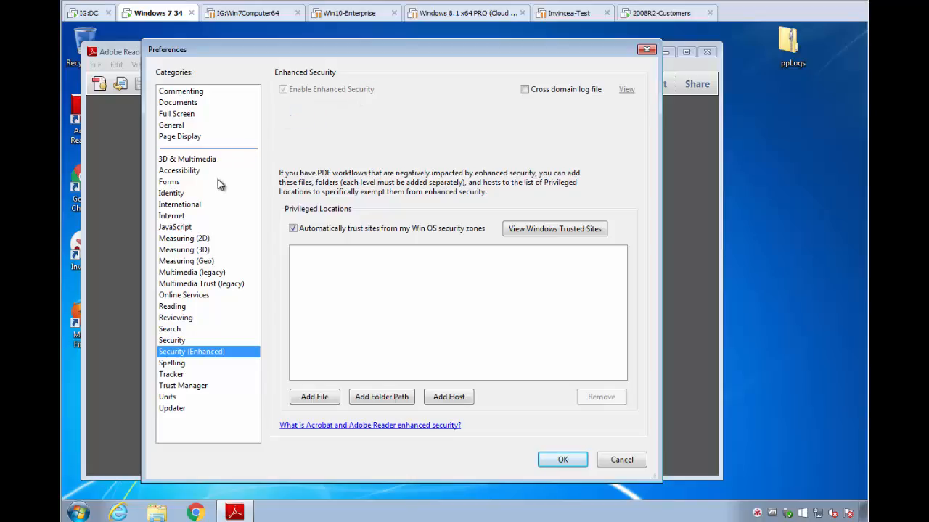
pyautogui.click(174, 227)
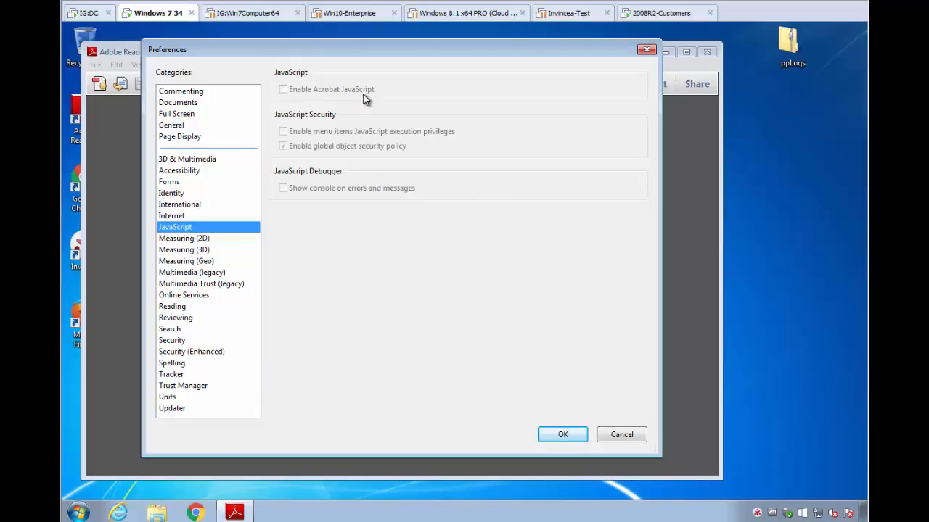
pyautogui.press('Return')
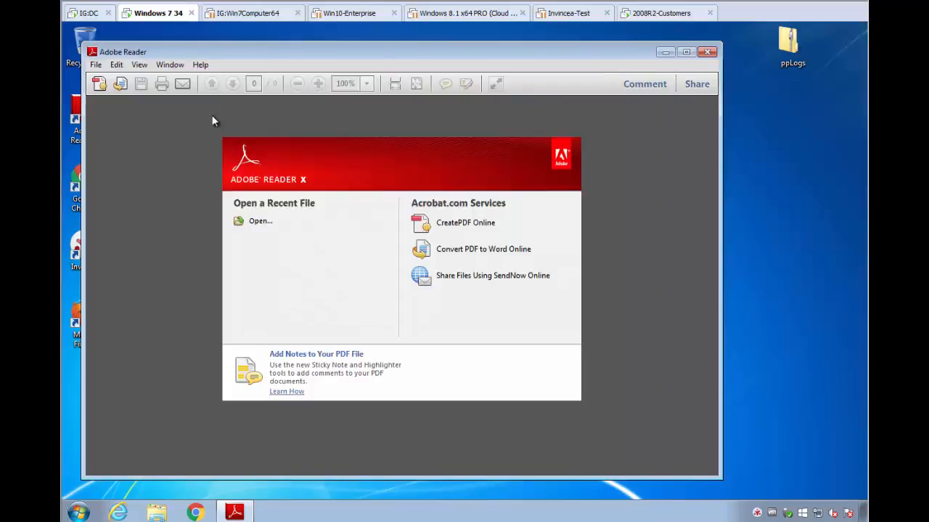
pyautogui.click(95, 66)
pyautogui.click(194, 65)
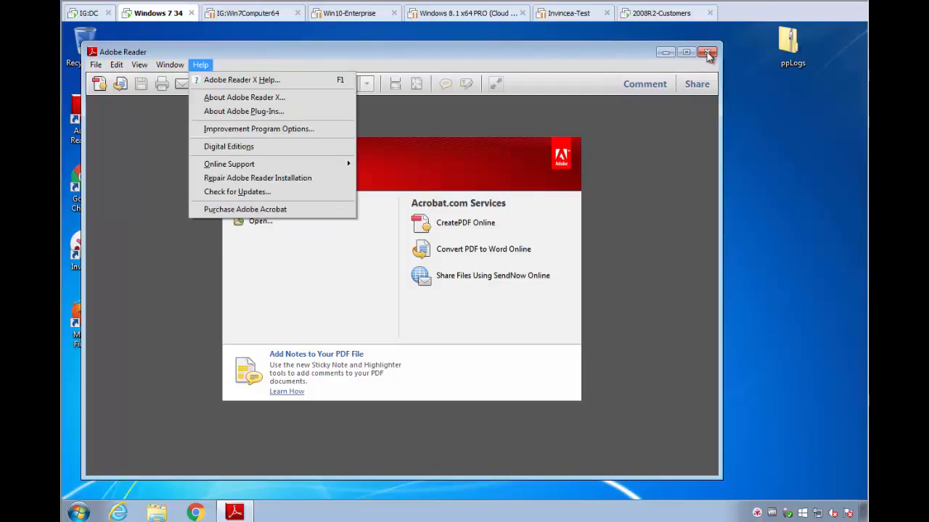
pyautogui.click(707, 53)
pyautogui.click(707, 53)
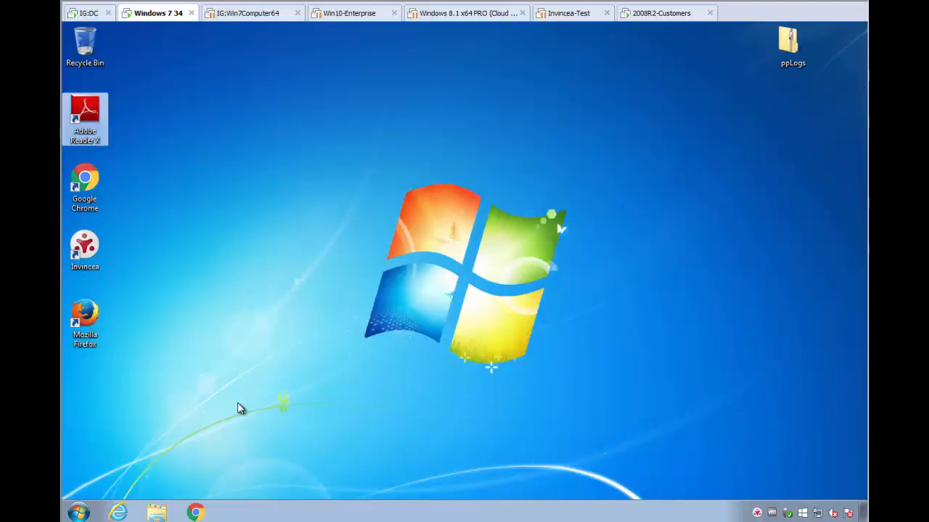
# Open the 'What Internet Explorer Admins dont know' PDF from the C:\inv1 folder.
pyautogui.click(164, 512)
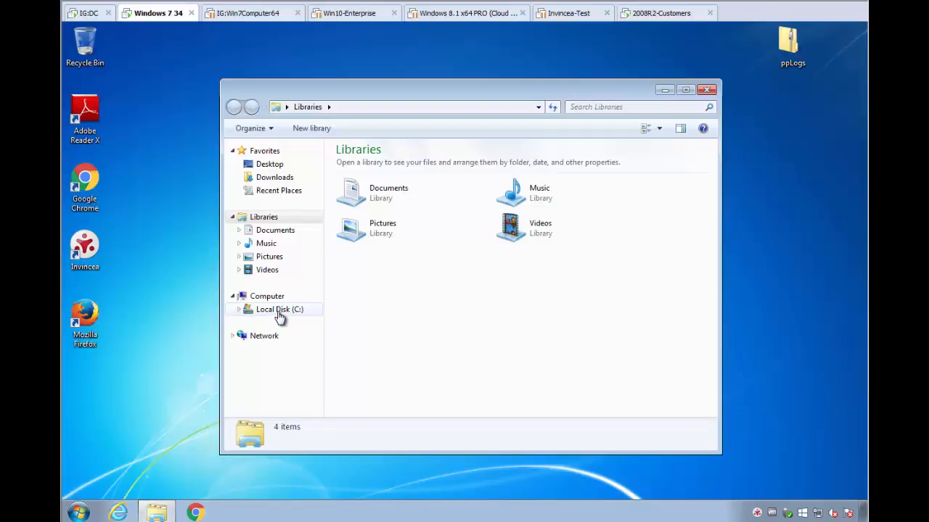
pyautogui.click(279, 313)
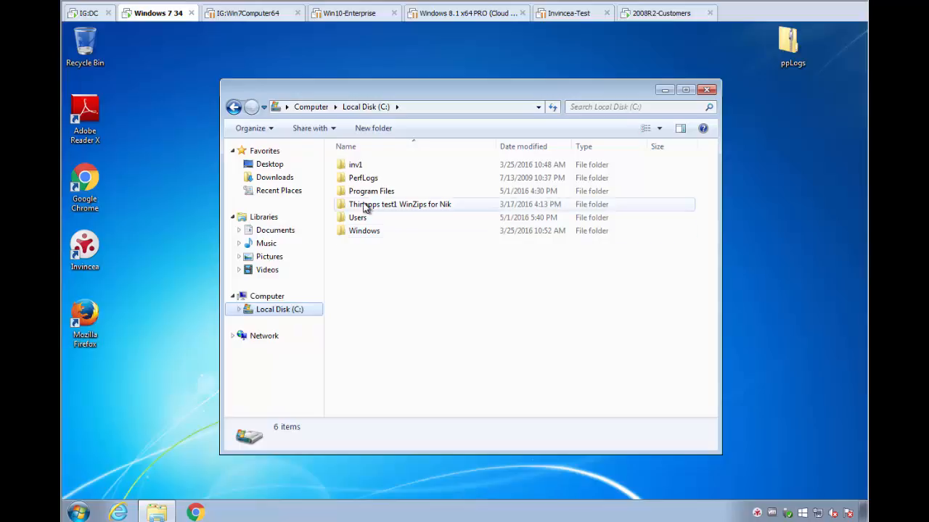
pyautogui.doubleClick(375, 167)
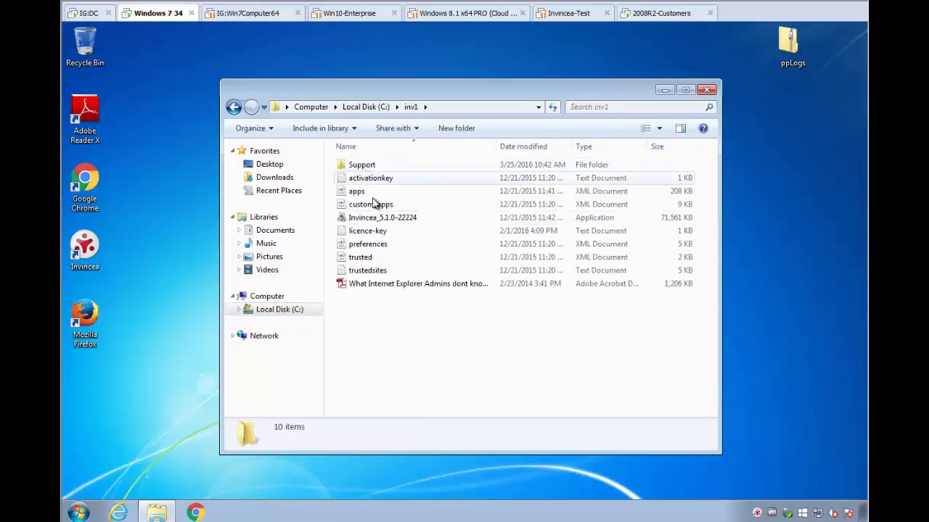
pyautogui.click(376, 285)
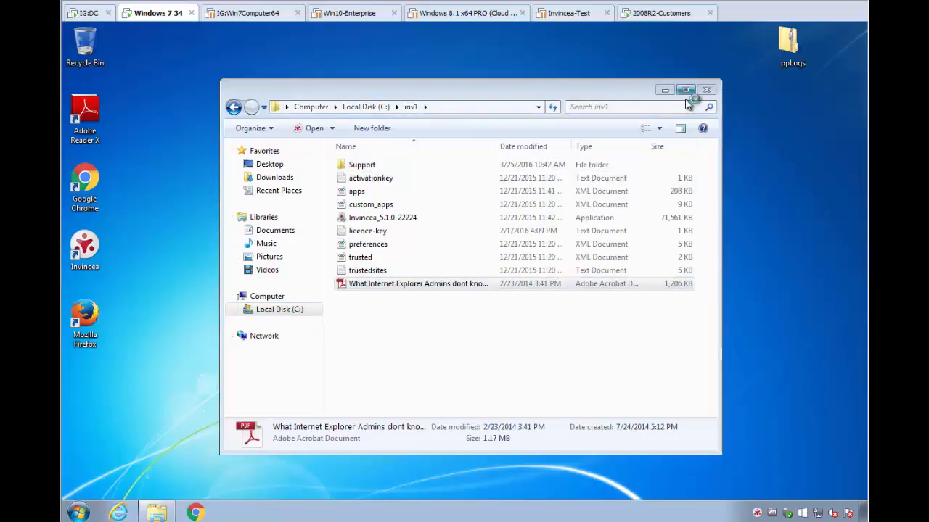
pyautogui.click(707, 90)
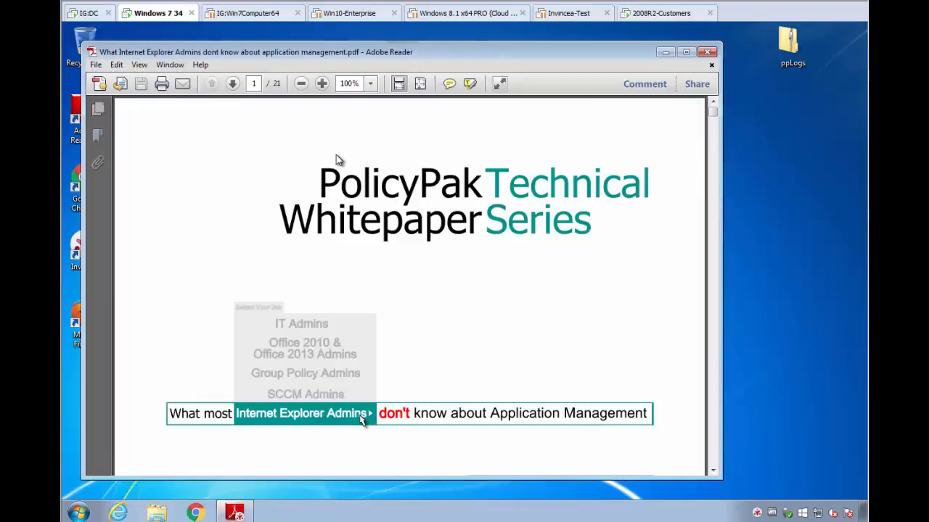
# Inspect Reader's Page Display, JavaScript, Security (Enhanced) and Units preferences with the PDF open, then close Reader.
pyautogui.moveTo(305, 59); pyautogui.dragTo(354, 59)
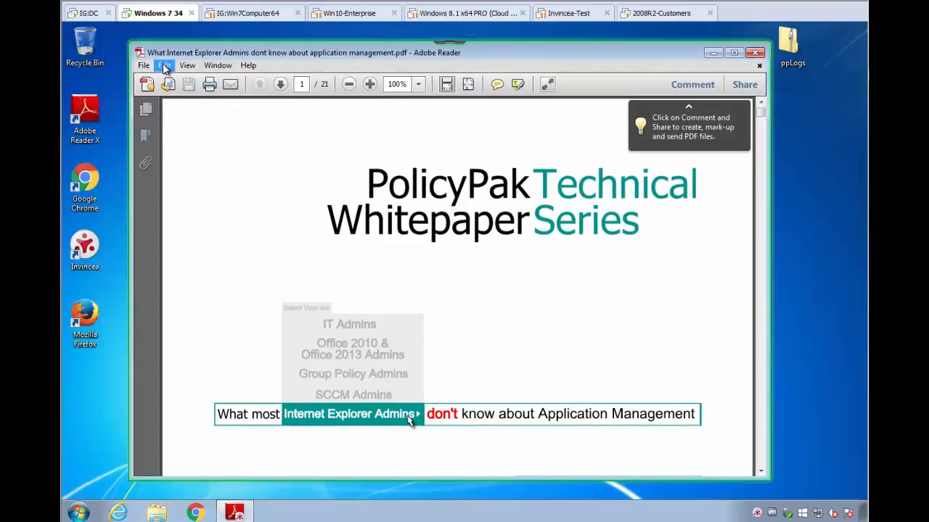
pyautogui.click(164, 66)
pyautogui.click(190, 346)
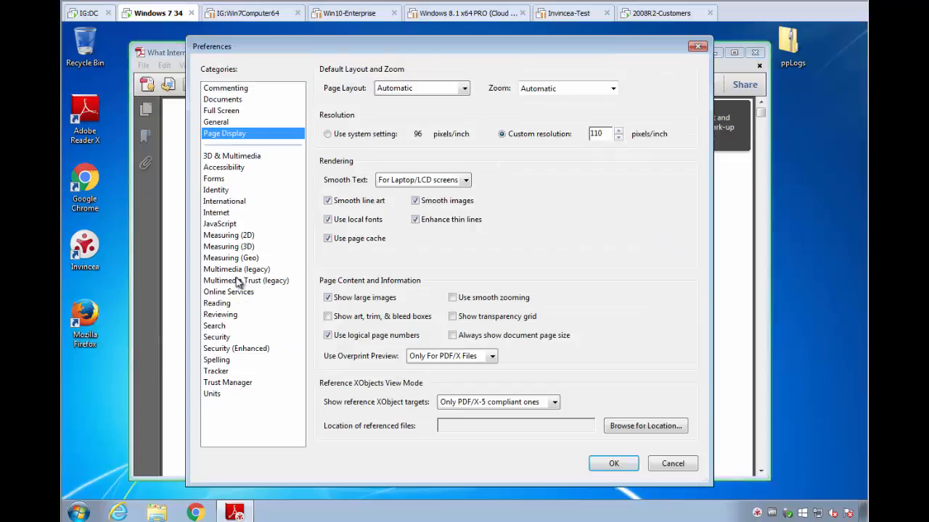
pyautogui.click(225, 224)
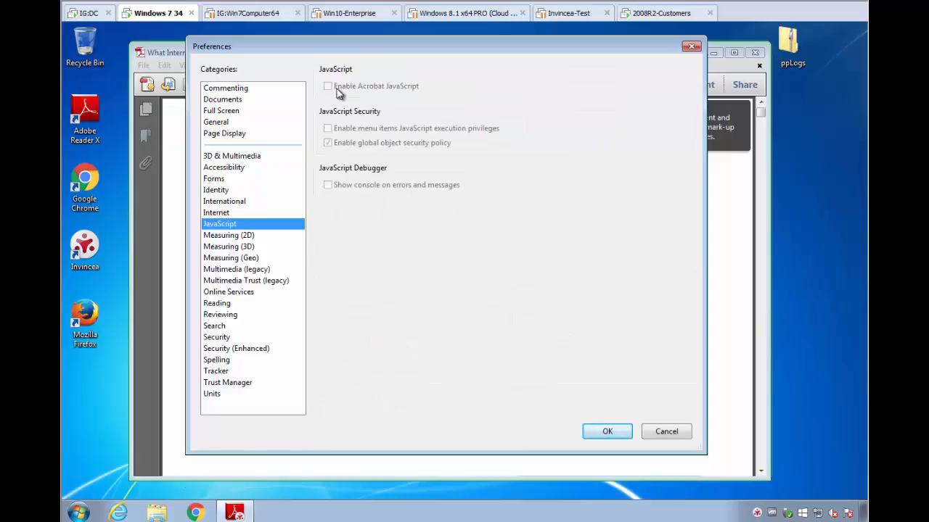
pyautogui.click(249, 349)
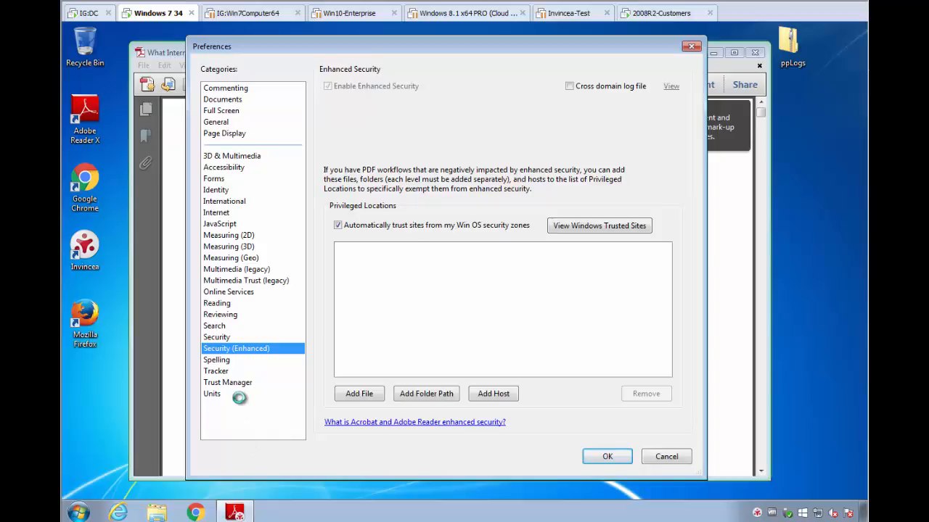
pyautogui.click(255, 396)
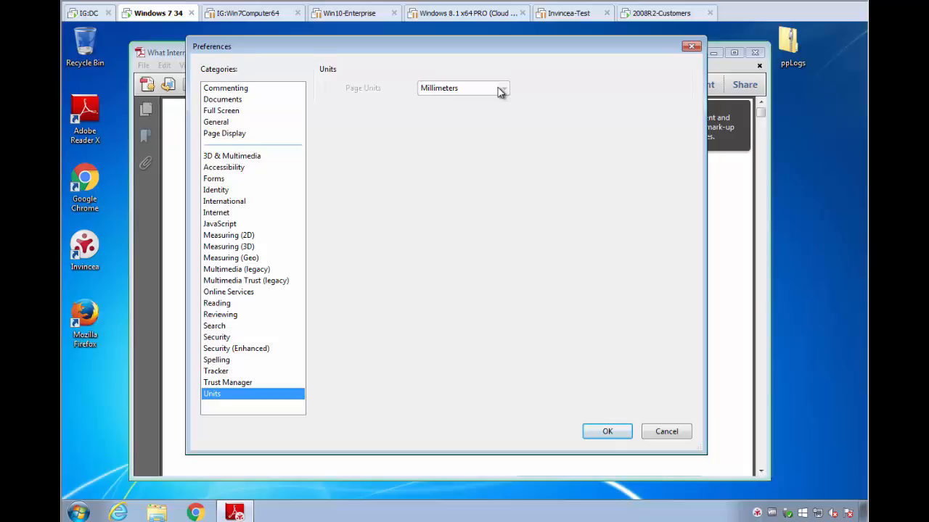
pyautogui.click(691, 47)
pyautogui.click(758, 55)
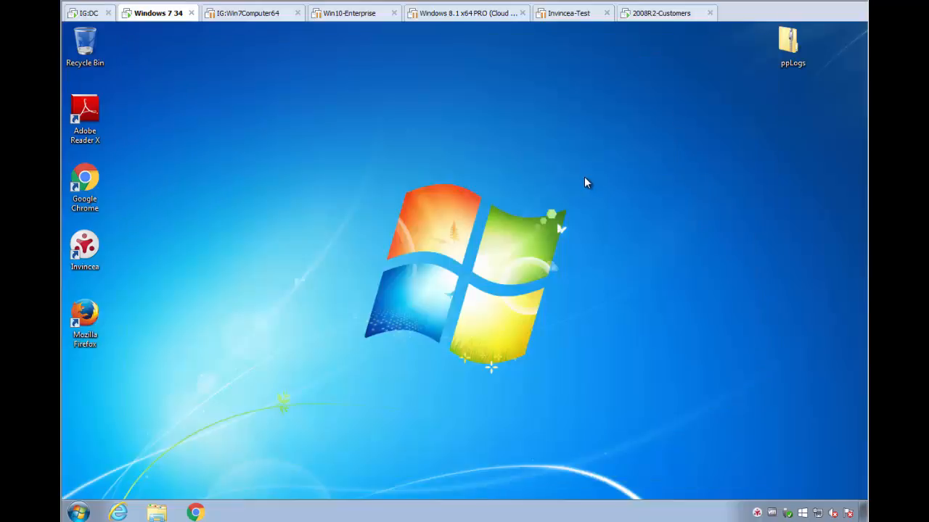